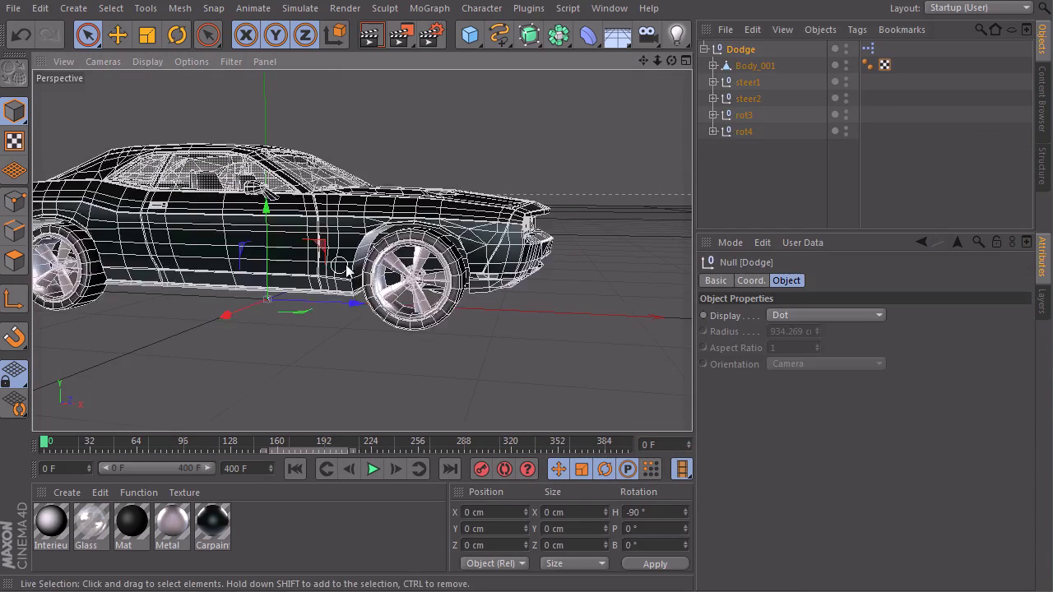
Step: Move the Dodge about 83 cm along the X axis, continue slightly further, and view the car from the side
{"action": "right_click_drag", "start_coordinate": [432, 262], "coordinate": [403, 272], "text": "alt"}
{"action": "mouse_move", "coordinate": [412, 293]}
{"action": "left_mouse_down"}
{"action": "mouse_move", "coordinate": [533, 300]}
{"action": "mouse_move", "coordinate": [430, 307]}
{"action": "mouse_move", "coordinate": [539, 307]}
{"action": "mouse_move", "coordinate": [499, 309]}
{"action": "left_mouse_up"}
{"action": "left_click_drag", "start_coordinate": [357, 308], "coordinate": [326, 324], "text": "alt"}
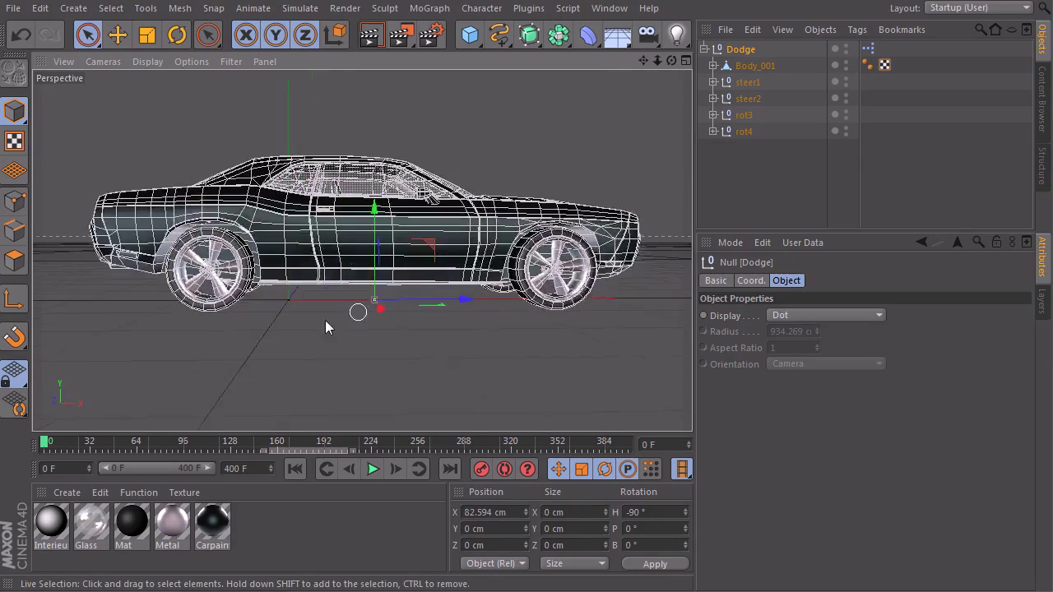
{"action": "right_click_drag", "start_coordinate": [328, 318], "coordinate": [368, 318], "text": "alt"}
{"action": "scroll", "coordinate": [367, 317], "scroll_direction": "up", "scroll_amount": 3}
{"action": "mouse_move", "coordinate": [536, 291]}
{"action": "left_mouse_down"}
{"action": "mouse_move", "coordinate": [468, 303]}
{"action": "mouse_move", "coordinate": [595, 289]}
{"action": "mouse_move", "coordinate": [559, 294]}
{"action": "left_mouse_up"}
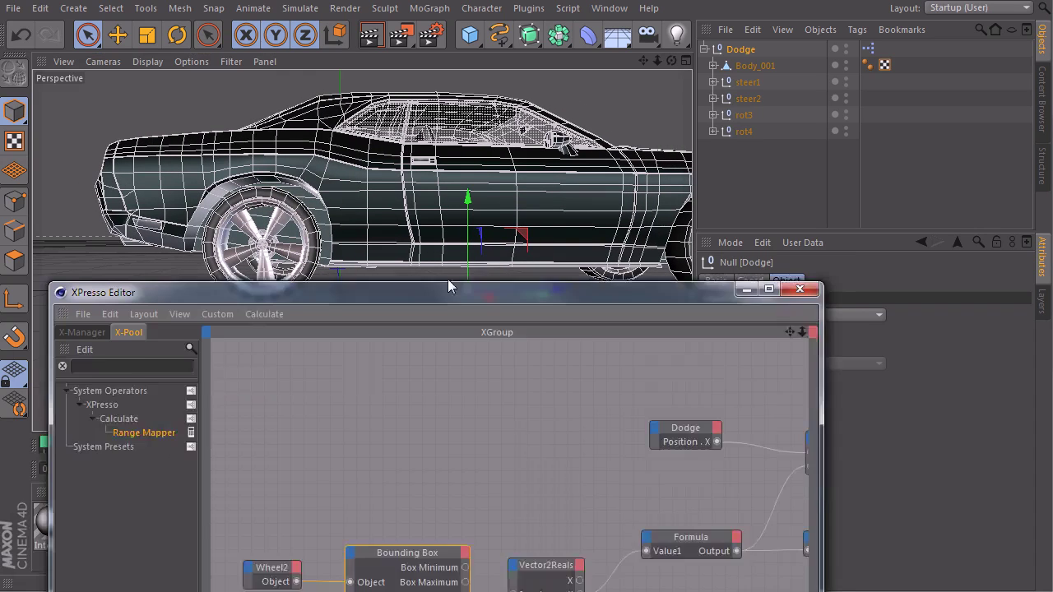
Step: Set the Matrix Mode of the XPresso setup's Bounding Box node to Local
{"action": "left_click_drag", "start_coordinate": [448, 279], "coordinate": [417, 99]}
{"action": "left_click", "coordinate": [381, 353]}
{"action": "middle_click_drag", "start_coordinate": [354, 313], "coordinate": [337, 331], "text": "alt"}
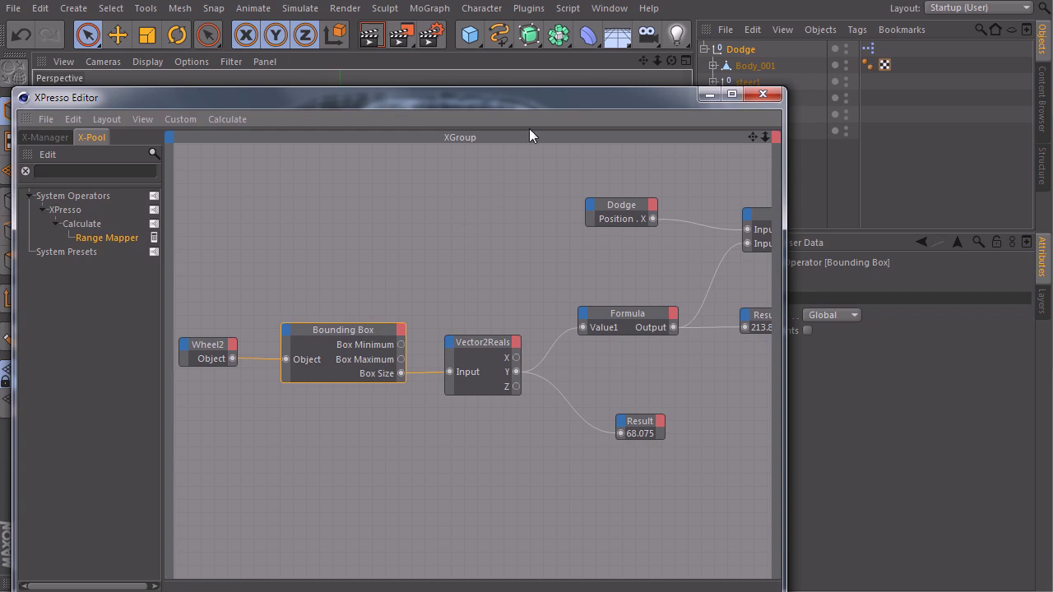
{"action": "left_click_drag", "start_coordinate": [528, 99], "coordinate": [410, 422]}
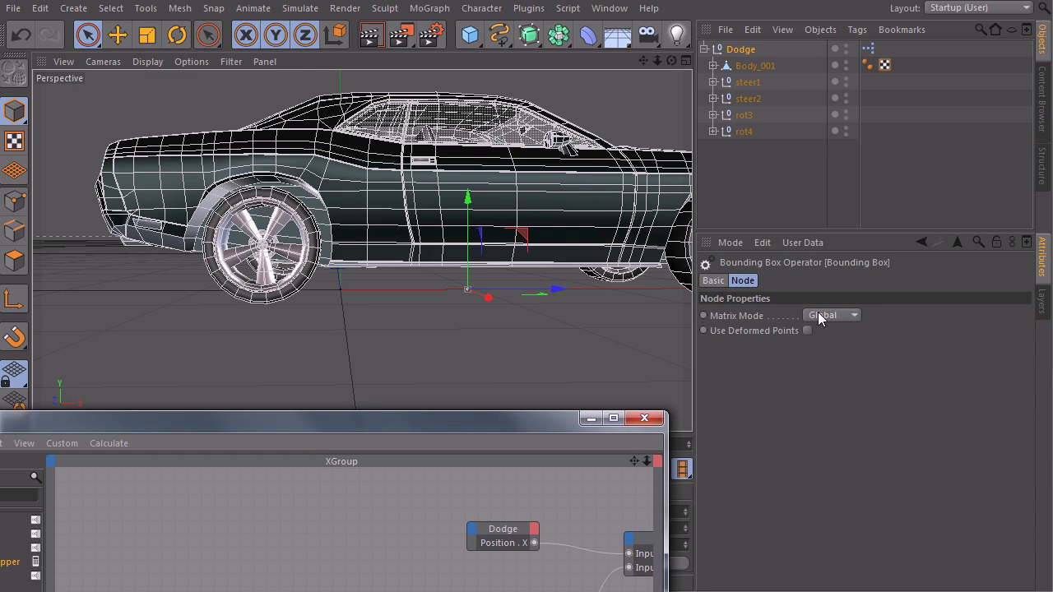
{"action": "left_click", "coordinate": [828, 348]}
Step: Move the Dodge slightly along its driving direction and examine the rear wheel up close
{"action": "mouse_move", "coordinate": [557, 289]}
{"action": "left_mouse_down"}
{"action": "mouse_move", "coordinate": [498, 293]}
{"action": "mouse_move", "coordinate": [551, 302]}
{"action": "left_mouse_up"}
{"action": "right_click_drag", "start_coordinate": [240, 247], "coordinate": [404, 235], "text": "alt"}
{"action": "middle_click_drag", "start_coordinate": [366, 259], "coordinate": [366, 204], "text": "alt"}
{"action": "scroll", "coordinate": [370, 278], "scroll_direction": "down", "scroll_amount": 3}
{"action": "right_click_drag", "start_coordinate": [370, 278], "coordinate": [362, 279], "text": "alt"}
{"action": "left_click_drag", "start_coordinate": [397, 280], "coordinate": [390, 286], "text": "alt"}
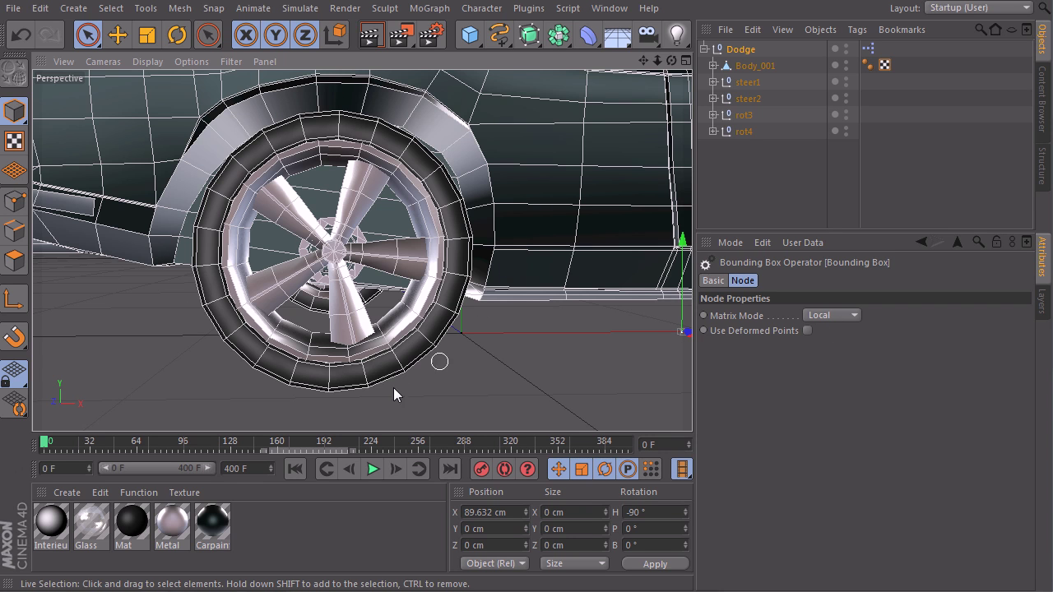
Step: Review the Bounding Box node's Matrix Mode options, keep Local selected, and clear the XPresso Editor from the car view
{"action": "left_click_drag", "start_coordinate": [388, 591], "coordinate": [357, 18]}
{"action": "left_click", "coordinate": [354, 358]}
{"action": "left_click", "coordinate": [303, 257]}
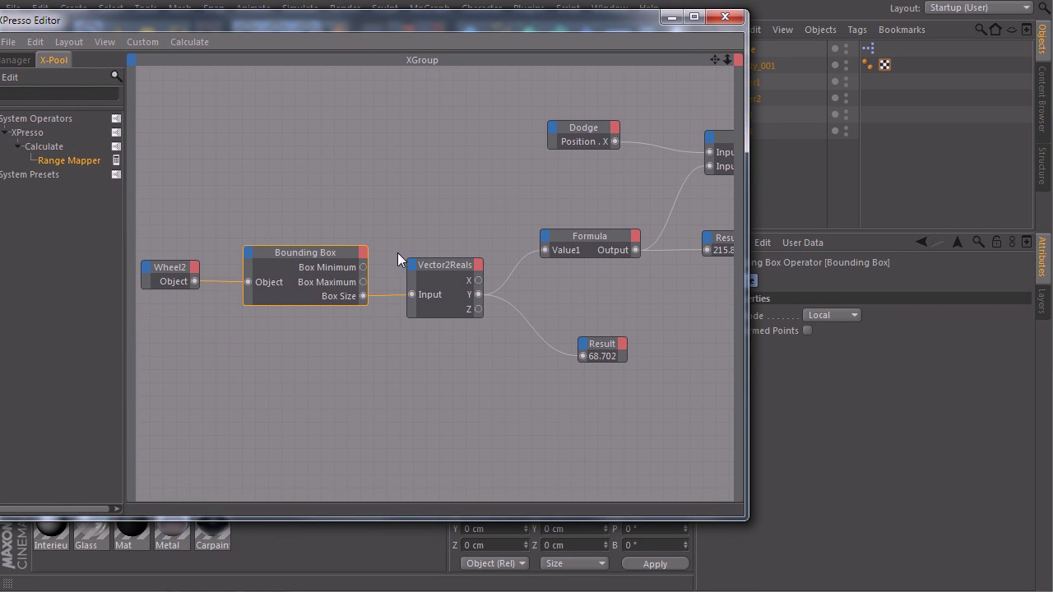
{"action": "left_click_drag", "start_coordinate": [570, 21], "coordinate": [416, 38]}
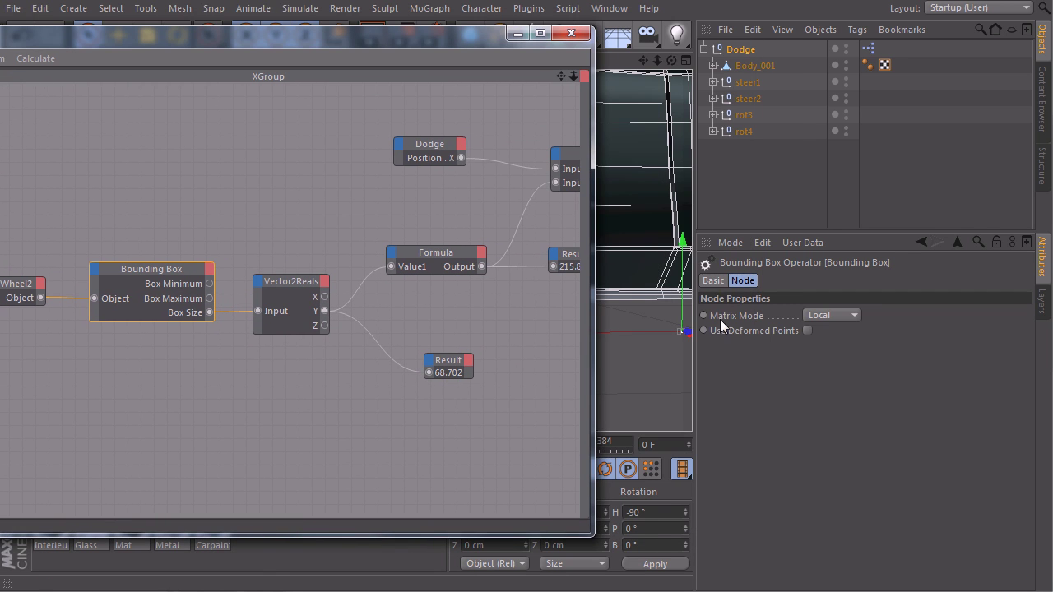
{"action": "left_click", "coordinate": [844, 315]}
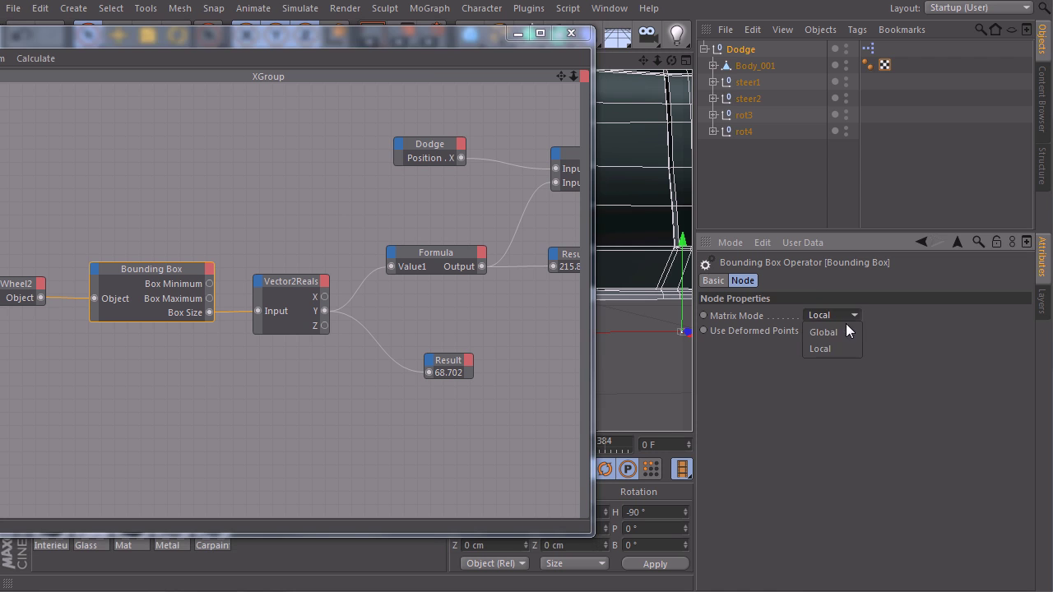
{"action": "left_click", "coordinate": [823, 352]}
{"action": "left_click_drag", "start_coordinate": [306, 41], "coordinate": [484, 403]}
{"action": "left_click_drag", "start_coordinate": [463, 470], "coordinate": [419, 580]}
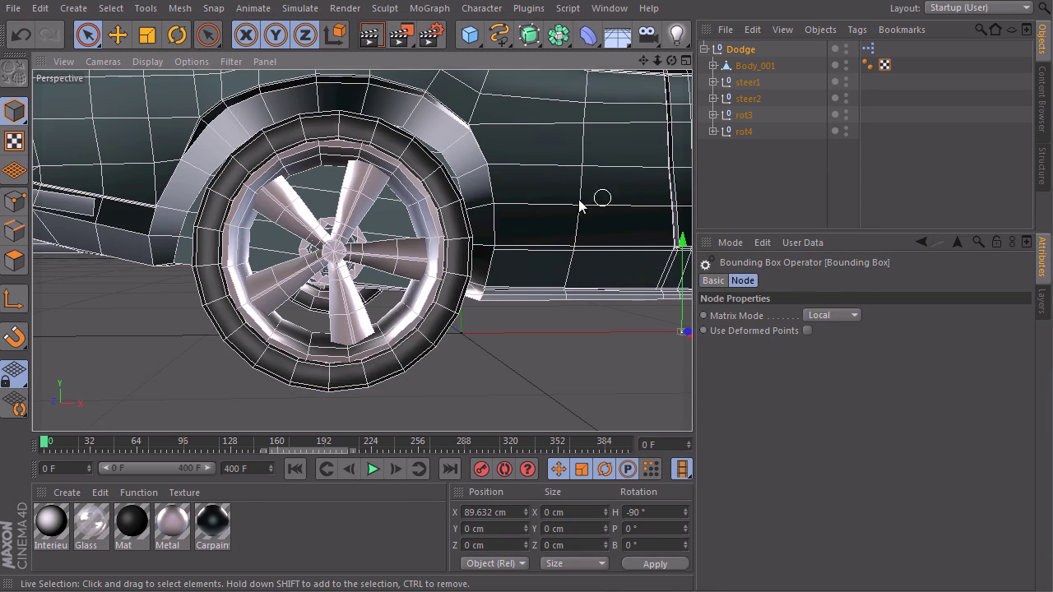
Step: Reset the Dodge null's X position to 0 cm and deselect the car
{"action": "left_click_drag", "start_coordinate": [581, 206], "coordinate": [506, 236], "text": "alt"}
{"action": "middle_click_drag", "start_coordinate": [506, 236], "coordinate": [367, 251], "text": "alt"}
{"action": "left_click", "coordinate": [741, 49]}
{"action": "left_click", "coordinate": [494, 512]}
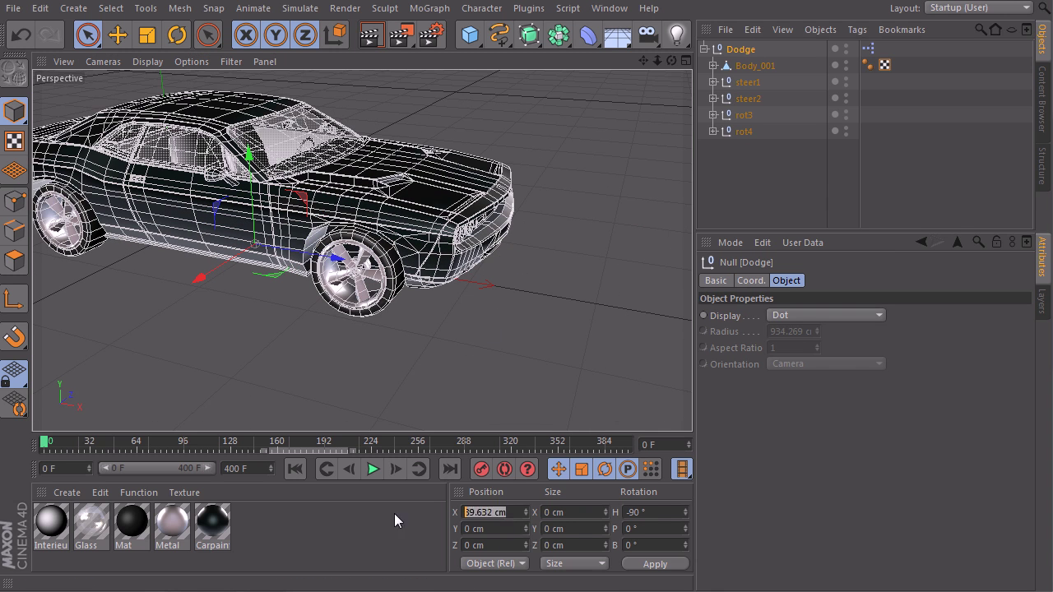
{"action": "type", "text": "0"}
{"action": "key", "text": "Return"}
{"action": "middle_click_drag", "start_coordinate": [271, 310], "coordinate": [390, 301], "text": "alt"}
{"action": "mouse_move", "coordinate": [418, 259]}
{"action": "left_mouse_down", "text": "alt"}
{"action": "mouse_move", "coordinate": [508, 340]}
{"action": "mouse_move", "coordinate": [436, 232]}
{"action": "left_mouse_up", "text": "alt"}
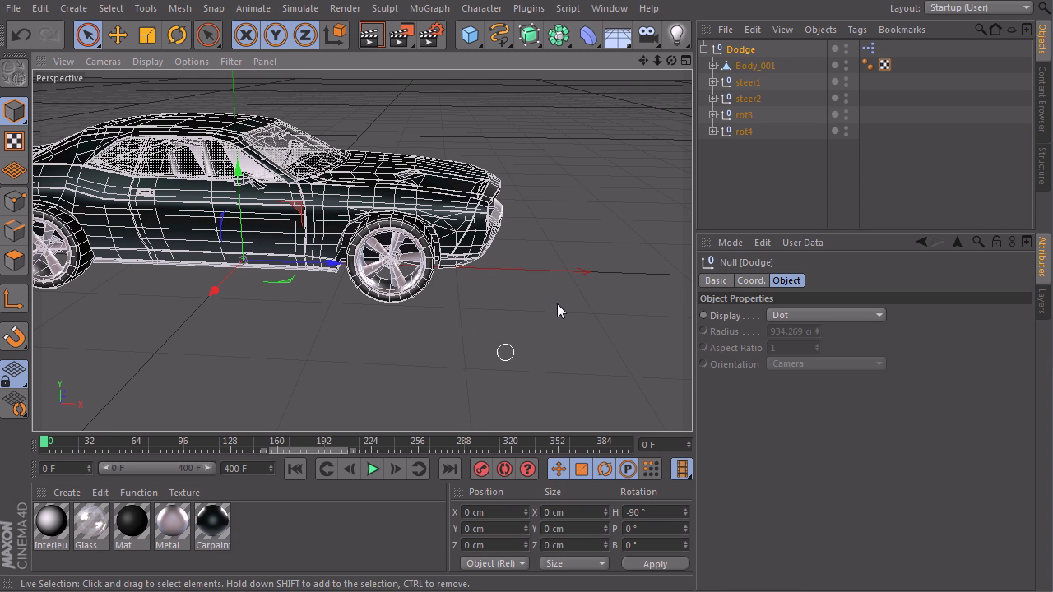
{"action": "left_click_drag", "start_coordinate": [449, 247], "coordinate": [422, 254], "text": "alt"}
{"action": "middle_click_drag", "start_coordinate": [435, 247], "coordinate": [455, 287], "text": "alt"}
{"action": "left_click", "coordinate": [653, 231]}
{"action": "mouse_move", "coordinate": [653, 230]}
{"action": "left_mouse_down", "text": "alt"}
{"action": "mouse_move", "coordinate": [446, 277]}
{"action": "mouse_move", "coordinate": [403, 249]}
{"action": "mouse_move", "coordinate": [383, 280]}
{"action": "mouse_move", "coordinate": [331, 265]}
{"action": "left_mouse_up", "text": "alt"}
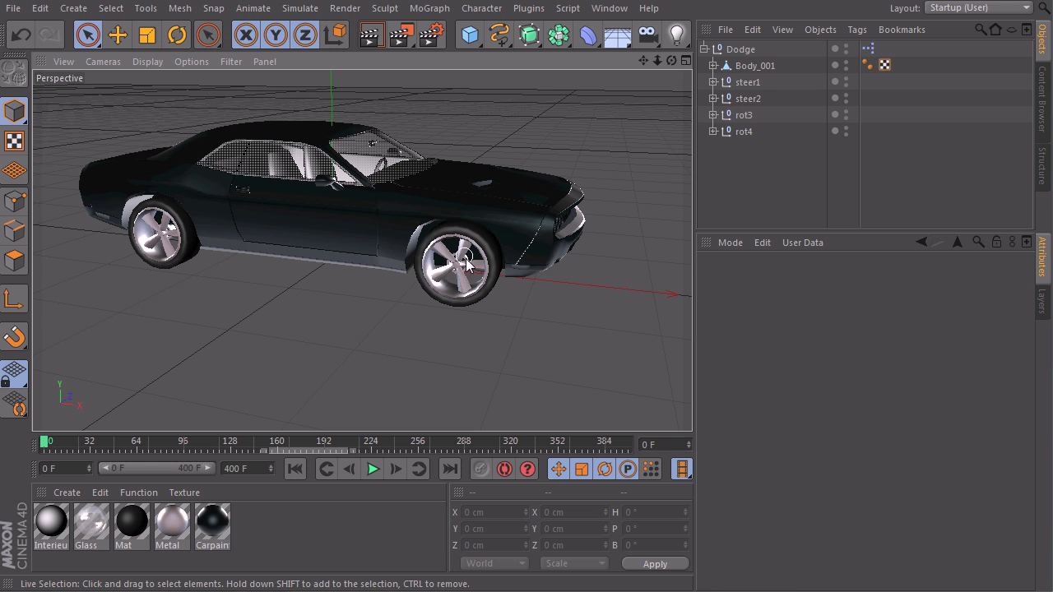
Step: Remove the Dodge node's Position . X output, place the node above the Bounding Box node, and clear the X-Pool search
{"action": "left_click_drag", "start_coordinate": [362, 589], "coordinate": [375, 90]}
{"action": "middle_click_drag", "start_coordinate": [523, 244], "coordinate": [374, 263]}
{"action": "mouse_move", "coordinate": [548, 232]}
{"action": "left_mouse_down"}
{"action": "mouse_move", "coordinate": [503, 268]}
{"action": "mouse_move", "coordinate": [463, 236]}
{"action": "mouse_move", "coordinate": [268, 205]}
{"action": "left_mouse_up"}
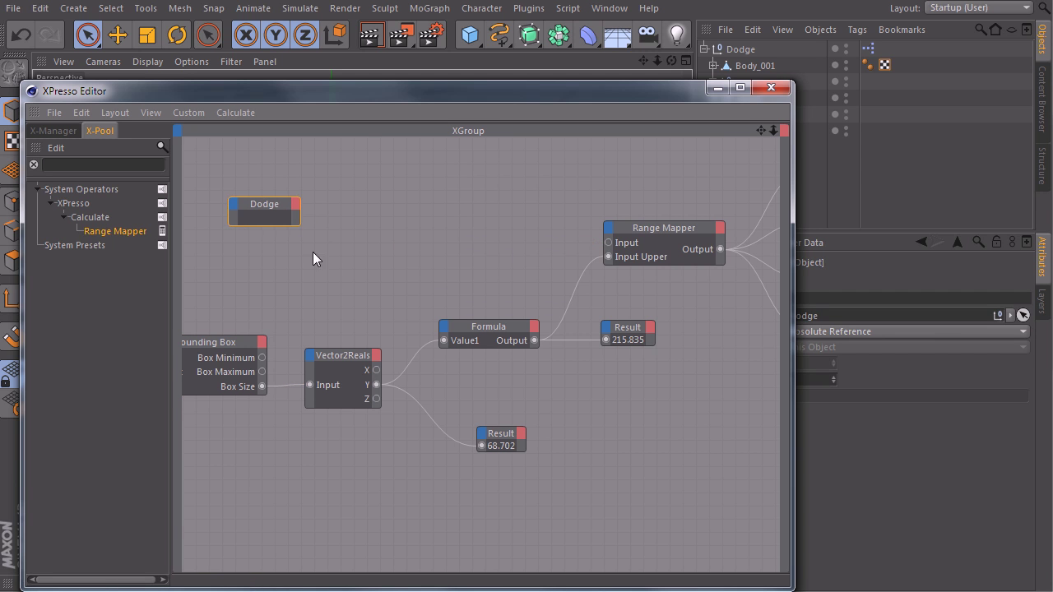
{"action": "middle_click_drag", "start_coordinate": [313, 252], "coordinate": [411, 304]}
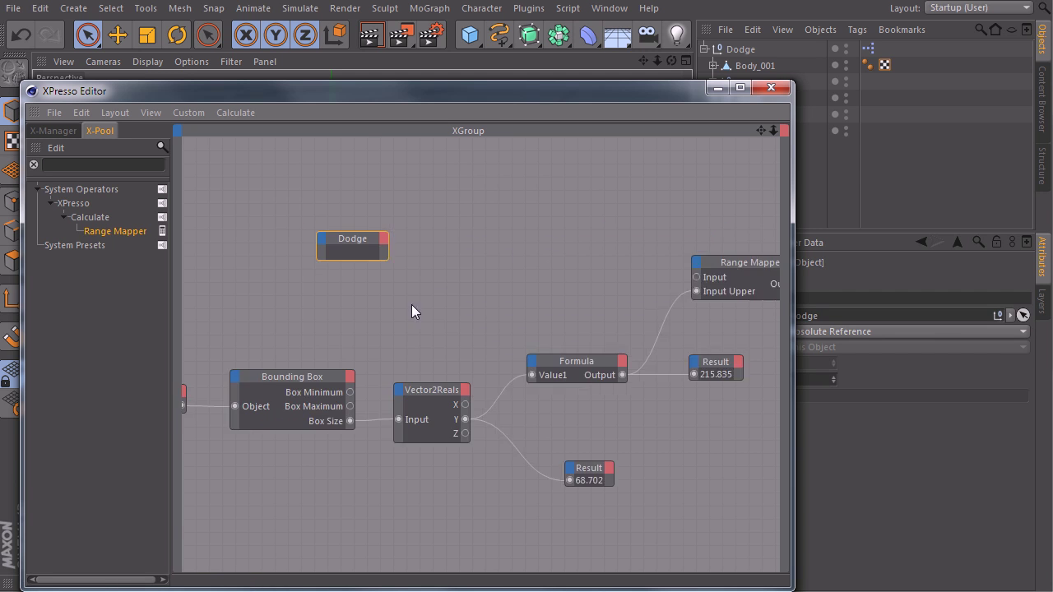
{"action": "left_click", "coordinate": [33, 165]}
{"action": "left_click_drag", "start_coordinate": [357, 237], "coordinate": [318, 212]}
Step: Add Position and Previous position output ports to the Dodge node
{"action": "left_click", "coordinate": [341, 204]}
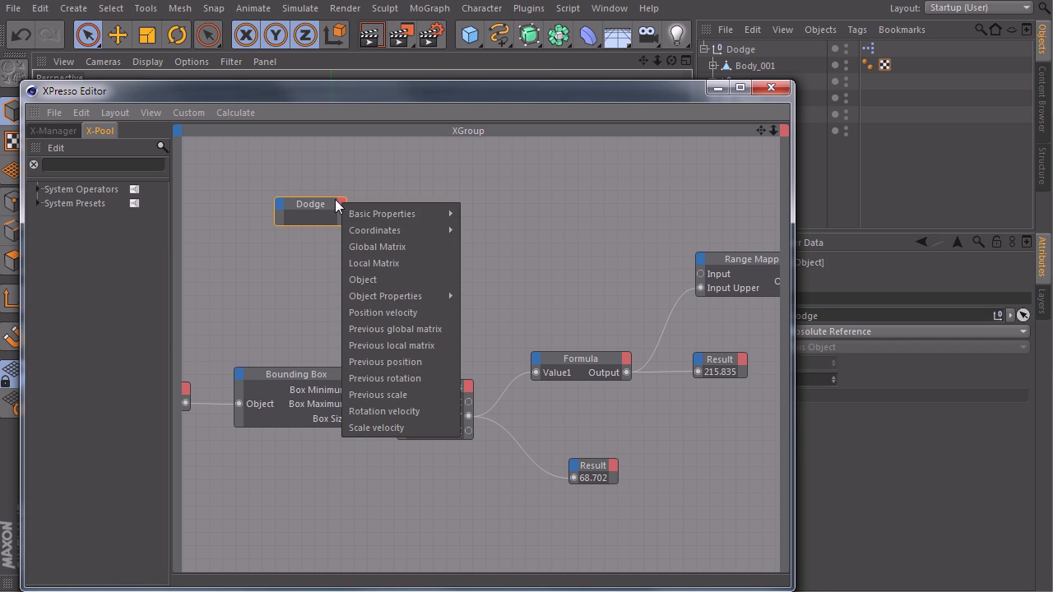
{"action": "mouse_move", "coordinate": [403, 231]}
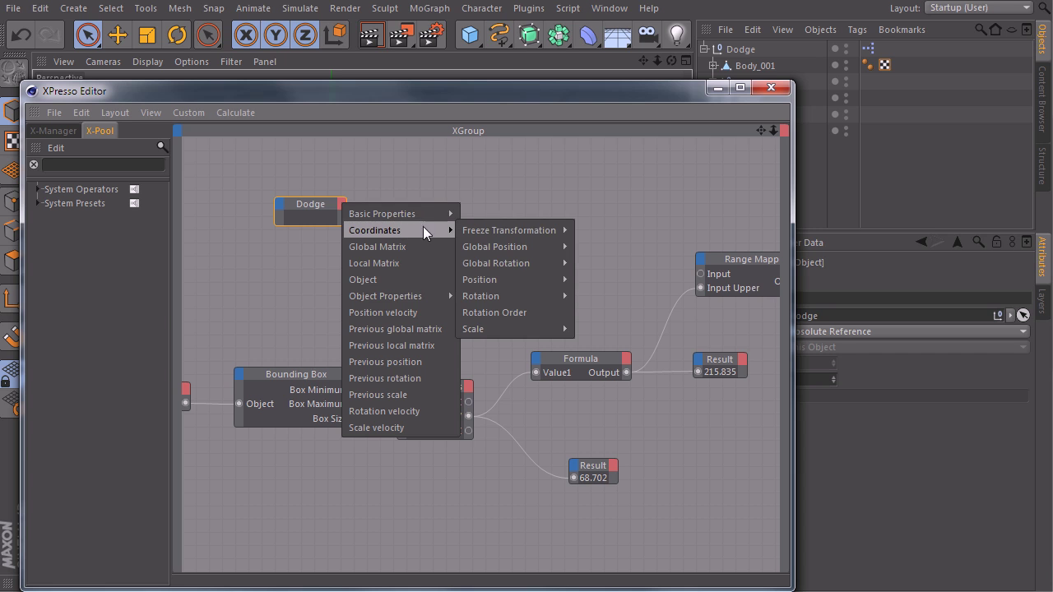
{"action": "mouse_move", "coordinate": [511, 295]}
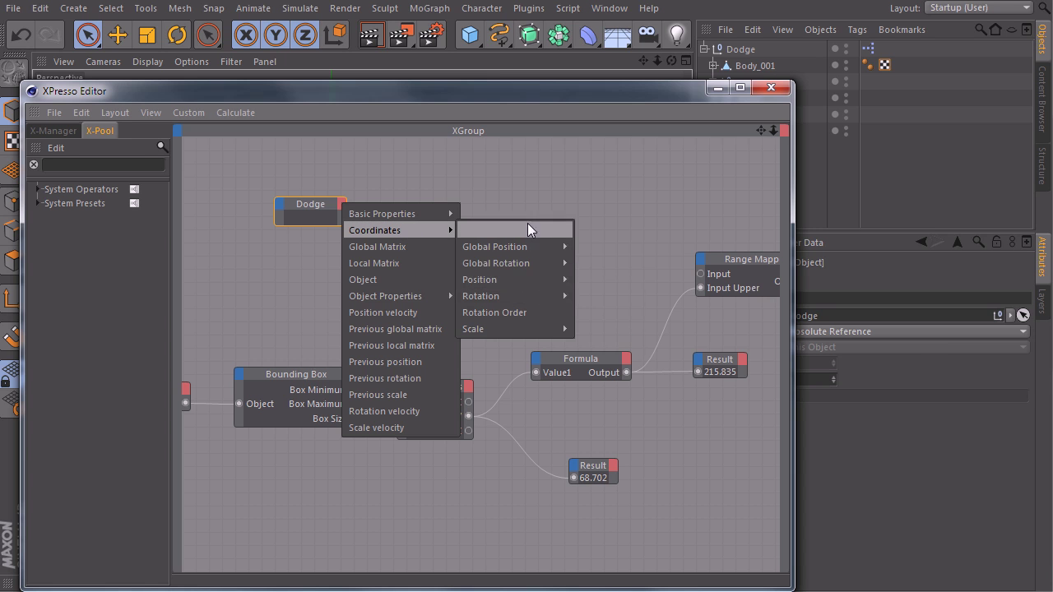
{"action": "left_click", "coordinate": [601, 280]}
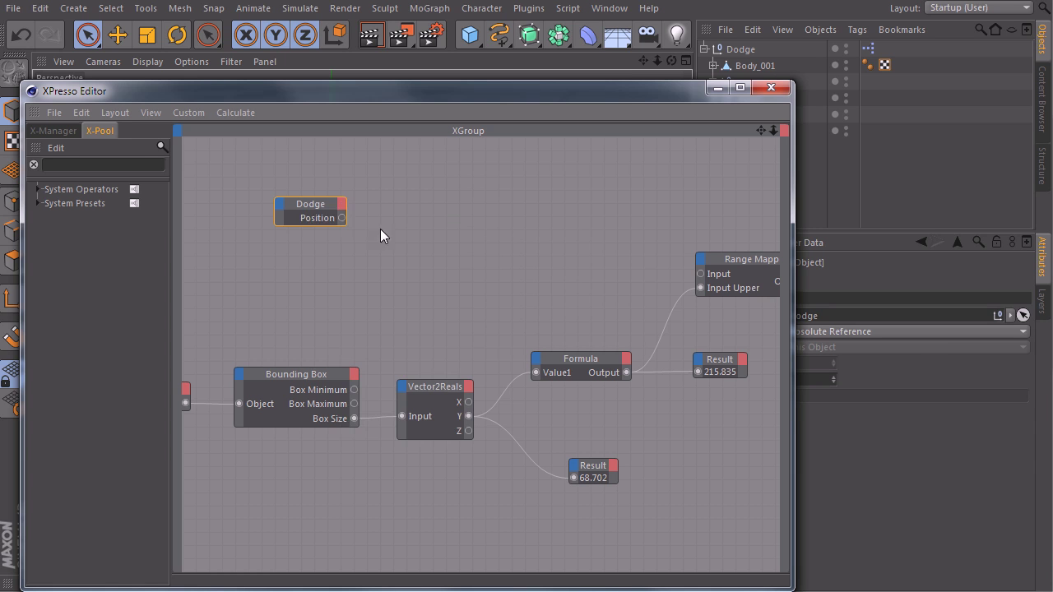
{"action": "left_click", "coordinate": [380, 228]}
{"action": "left_click", "coordinate": [329, 209]}
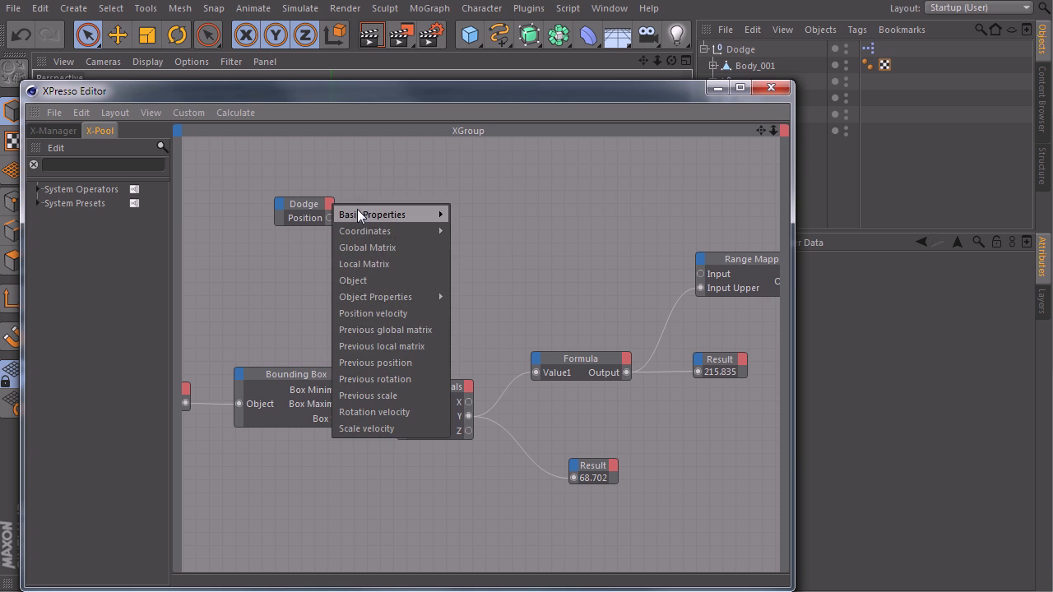
{"action": "left_click", "coordinate": [407, 364]}
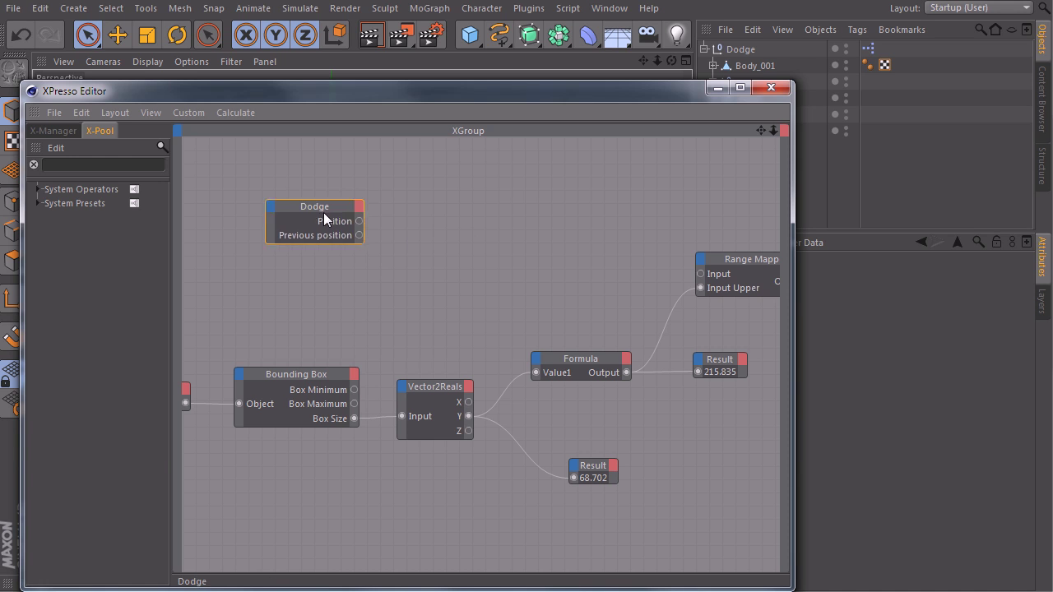
{"action": "left_click_drag", "start_coordinate": [324, 213], "coordinate": [327, 224]}
Step: Add a Distance node beside the Dodge node, wiring Position to Input 1 and Previous position to Input 2
{"action": "left_click", "coordinate": [124, 168]}
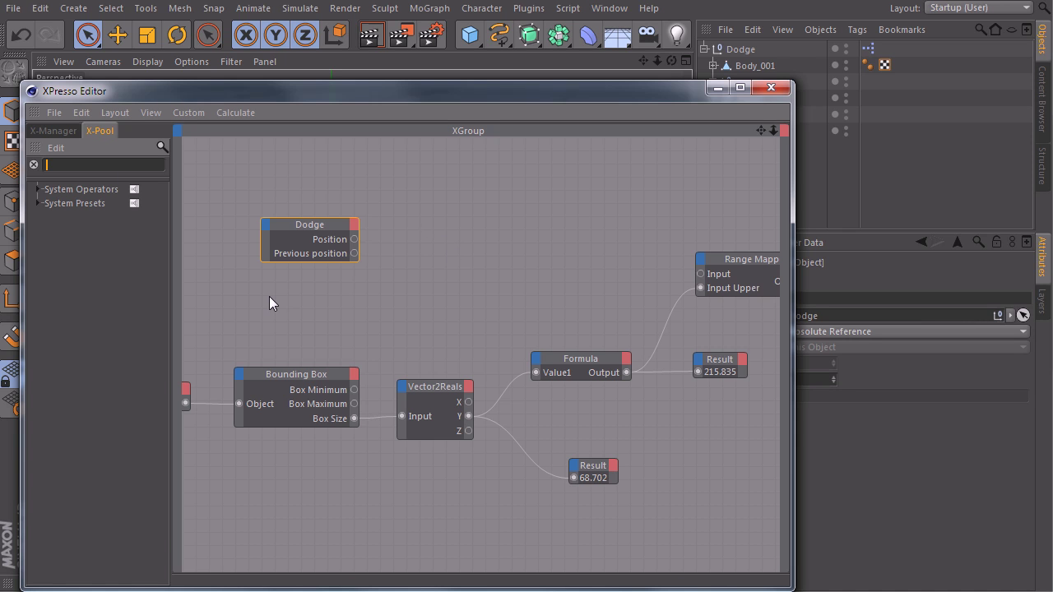
{"action": "type", "text": "distan"}
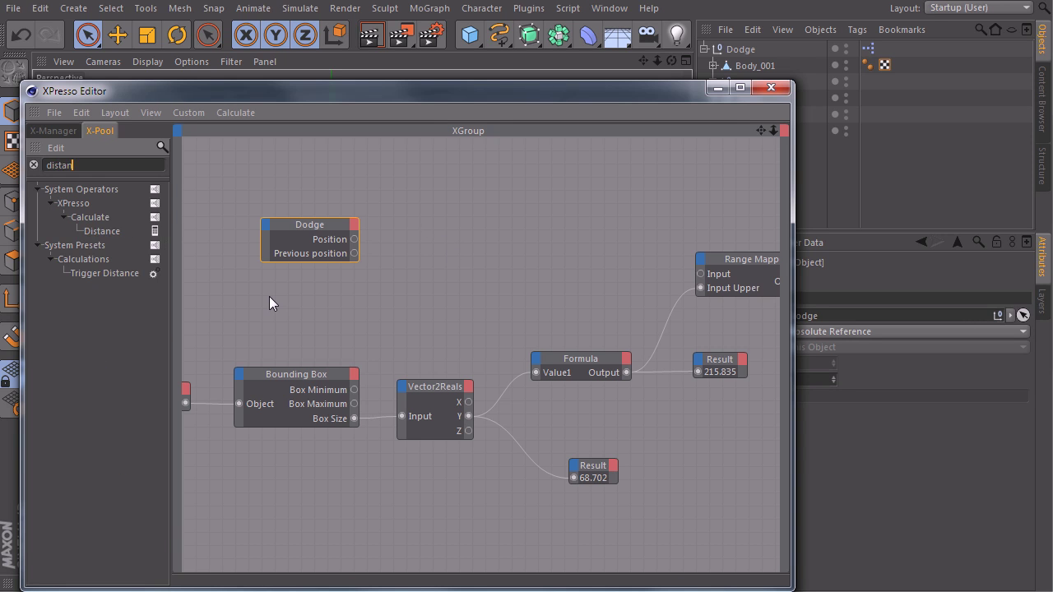
{"action": "mouse_move", "coordinate": [412, 235]}
{"action": "left_mouse_down"}
{"action": "mouse_move", "coordinate": [467, 233]}
{"action": "mouse_move", "coordinate": [447, 220]}
{"action": "mouse_move", "coordinate": [347, 236]}
{"action": "mouse_move", "coordinate": [401, 249]}
{"action": "mouse_move", "coordinate": [440, 226]}
{"action": "left_mouse_up"}
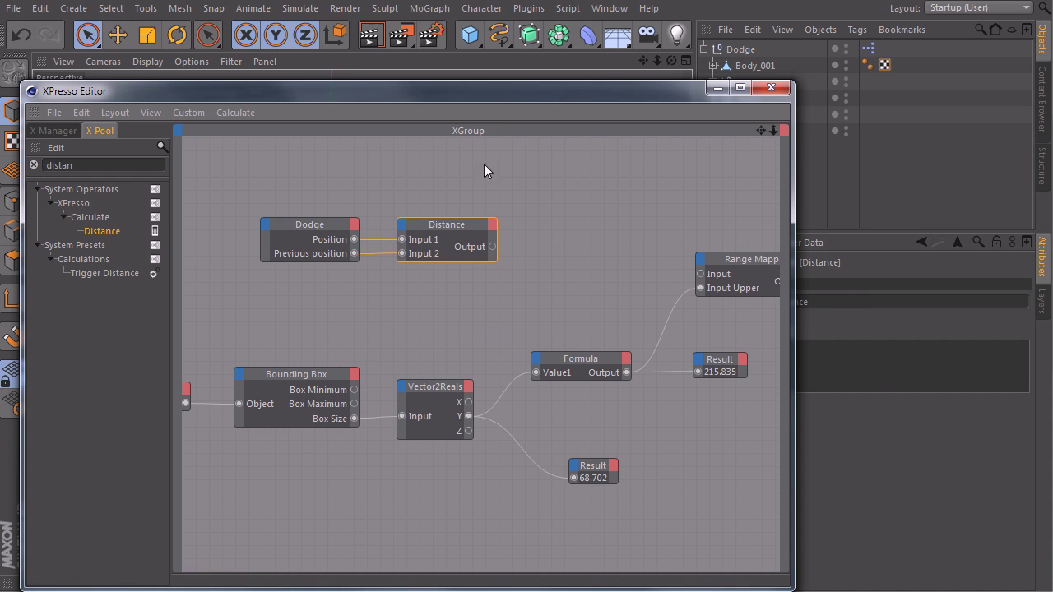
{"action": "mouse_move", "coordinate": [289, 305]}
{"action": "left_mouse_down"}
{"action": "mouse_move", "coordinate": [487, 216]}
{"action": "mouse_move", "coordinate": [427, 209]}
{"action": "left_mouse_up"}
{"action": "left_click", "coordinate": [460, 278]}
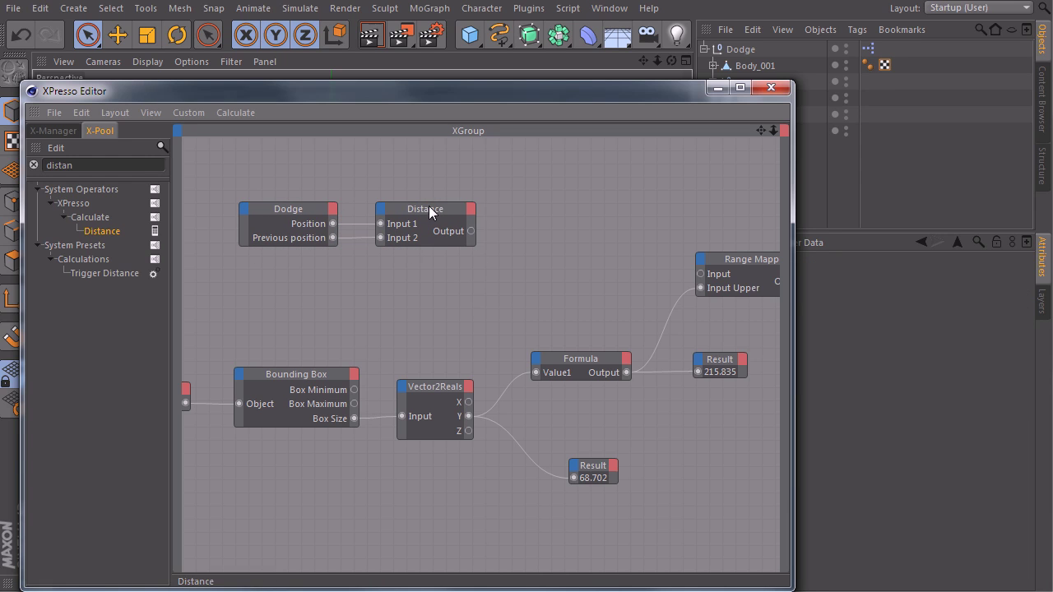
{"action": "left_click", "coordinate": [447, 216]}
{"action": "mouse_move", "coordinate": [424, 208]}
{"action": "left_mouse_down"}
{"action": "mouse_move", "coordinate": [444, 211]}
{"action": "mouse_move", "coordinate": [423, 213]}
{"action": "left_mouse_up"}
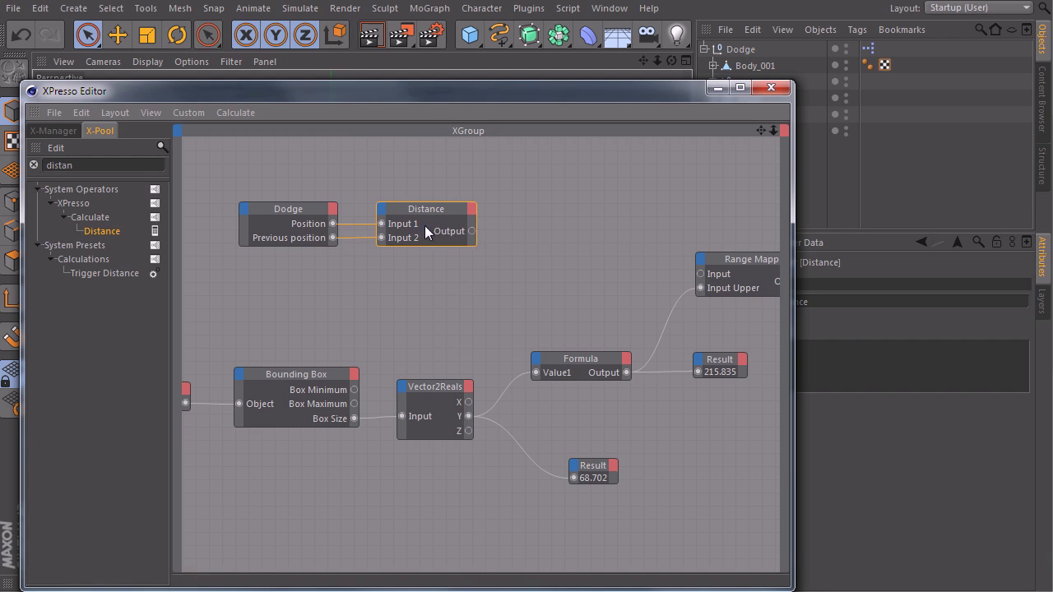
{"action": "mouse_move", "coordinate": [428, 220]}
{"action": "left_mouse_down"}
{"action": "mouse_move", "coordinate": [439, 210]}
{"action": "mouse_move", "coordinate": [437, 239]}
{"action": "left_mouse_up"}
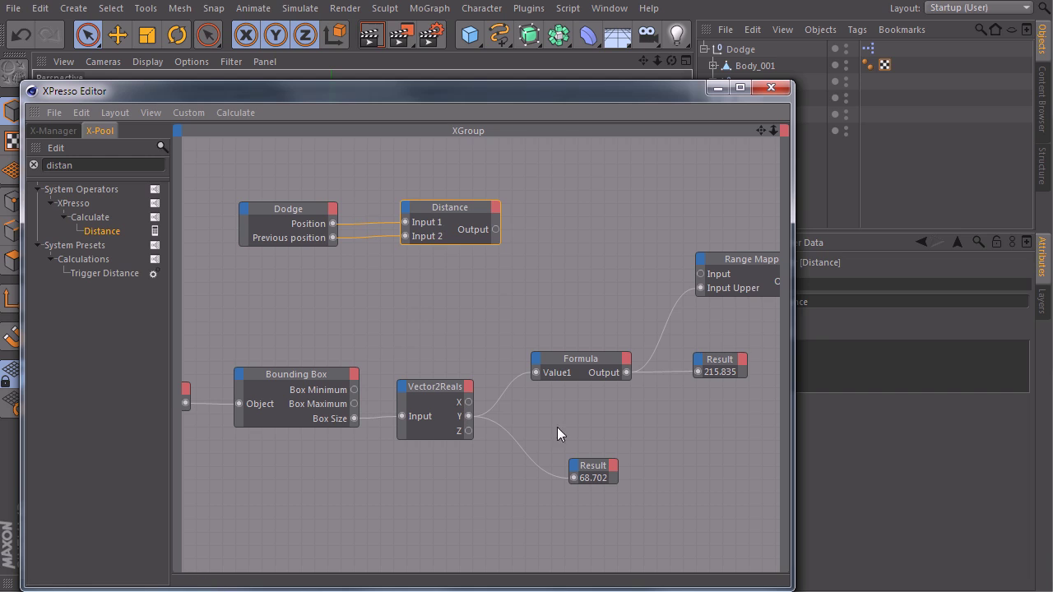
Step: Duplicate a Result node near the Distance node and connect the Distance output to it
{"action": "left_click_drag", "start_coordinate": [595, 471], "coordinate": [564, 288], "text": "ctrl"}
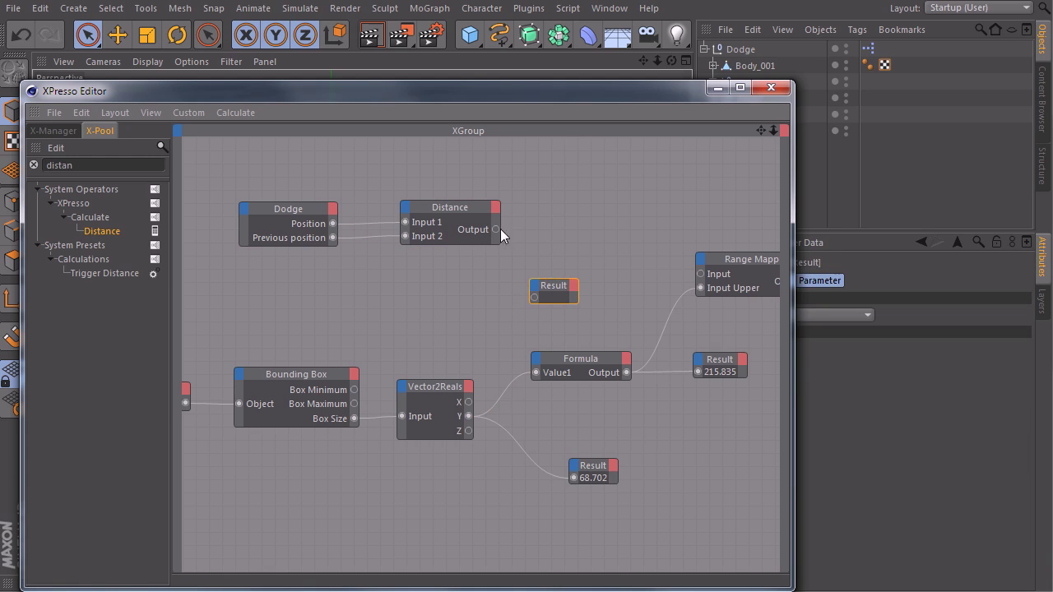
{"action": "left_click_drag", "start_coordinate": [496, 229], "coordinate": [534, 298]}
{"action": "left_click_drag", "start_coordinate": [458, 220], "coordinate": [432, 223]}
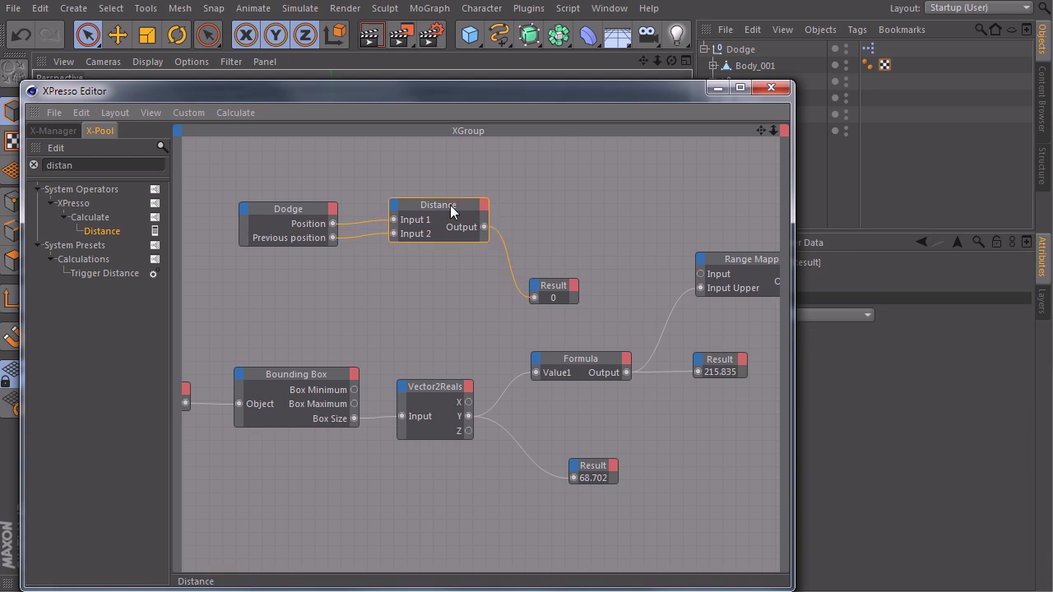
Step: Toggle XPresso's Animation Refresh option and align the new Result node beside the Distance node
{"action": "left_click", "coordinate": [235, 113]}
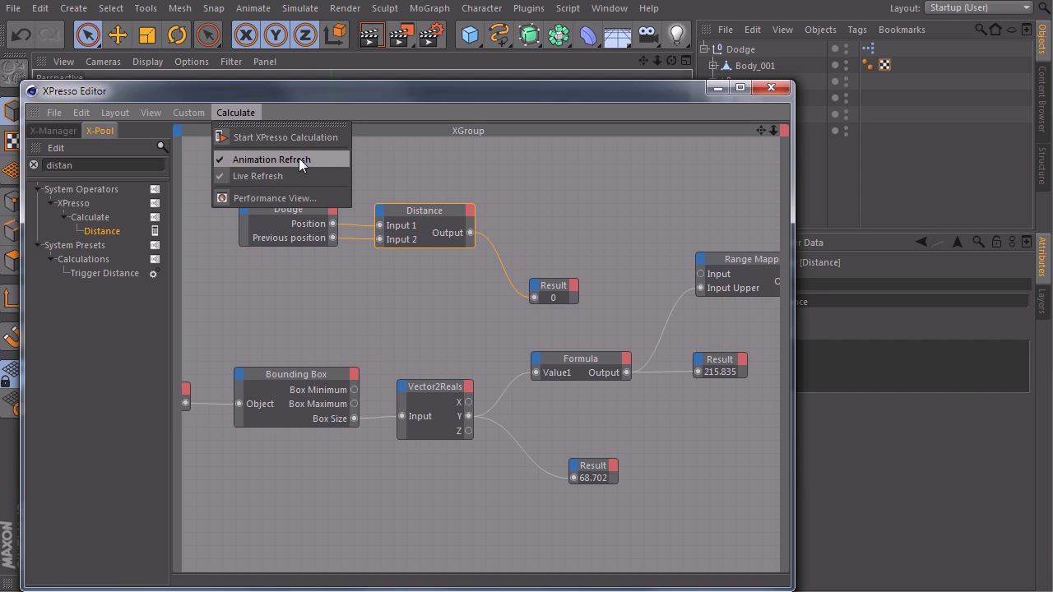
{"action": "left_click", "coordinate": [332, 161]}
{"action": "left_click_drag", "start_coordinate": [557, 287], "coordinate": [550, 226]}
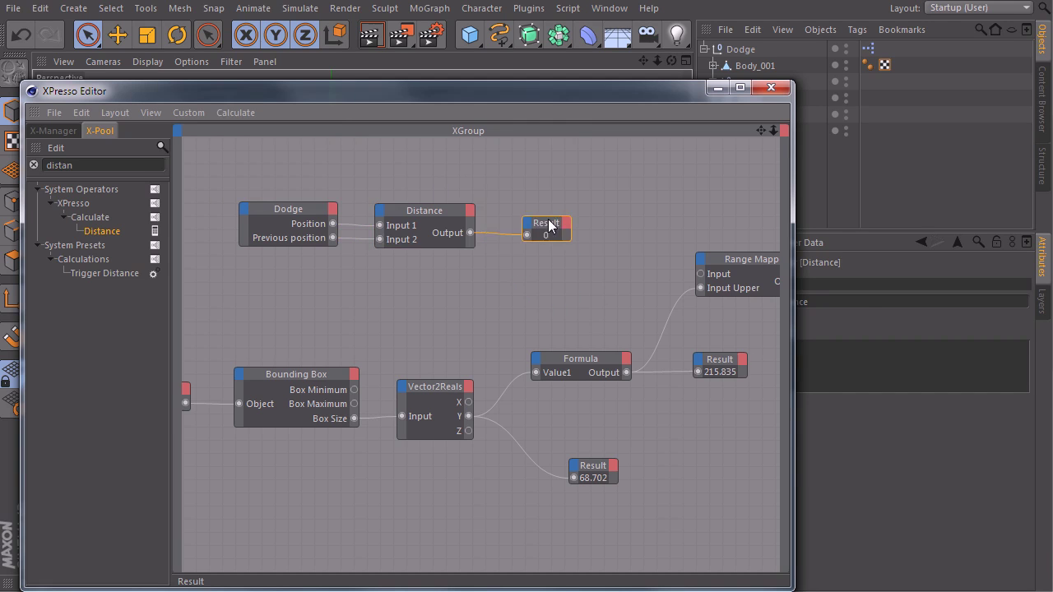
Step: Select the Dodge null and move it back and forth along its driving direction while watching the Distance node's Result
{"action": "mouse_move", "coordinate": [511, 102]}
{"action": "left_mouse_down"}
{"action": "mouse_move", "coordinate": [532, 283]}
{"action": "mouse_move", "coordinate": [527, 369]}
{"action": "mouse_move", "coordinate": [518, 370]}
{"action": "left_mouse_up"}
{"action": "left_click", "coordinate": [745, 49]}
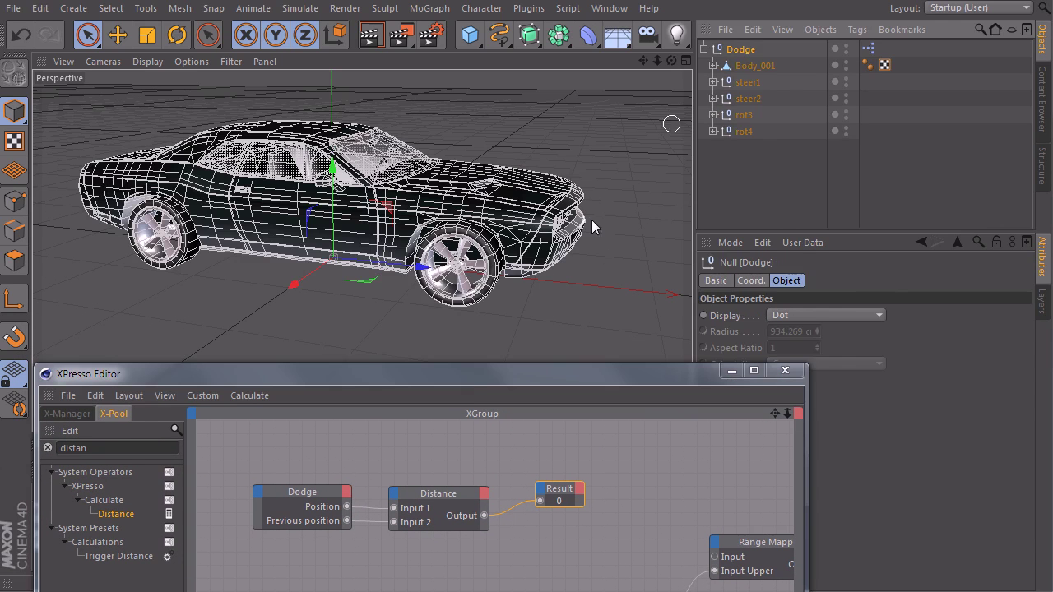
{"action": "mouse_move", "coordinate": [423, 268]}
{"action": "left_mouse_down"}
{"action": "mouse_move", "coordinate": [308, 262]}
{"action": "mouse_move", "coordinate": [492, 282]}
{"action": "left_mouse_up"}
{"action": "mouse_move", "coordinate": [494, 378]}
{"action": "left_mouse_down"}
{"action": "mouse_move", "coordinate": [477, 507]}
{"action": "mouse_move", "coordinate": [488, 315]}
{"action": "left_mouse_up"}
{"action": "left_click", "coordinate": [374, 468]}
{"action": "mouse_move", "coordinate": [493, 269]}
{"action": "left_mouse_down"}
{"action": "mouse_move", "coordinate": [305, 241]}
{"action": "mouse_move", "coordinate": [451, 263]}
{"action": "left_mouse_up"}
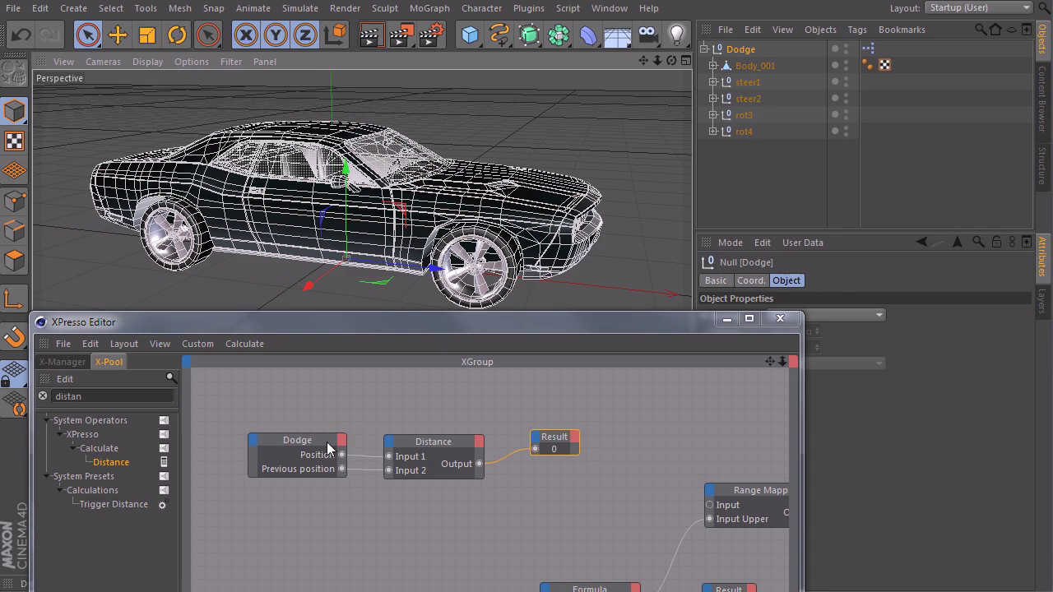
{"action": "left_click_drag", "start_coordinate": [434, 269], "coordinate": [411, 259]}
Step: Play the animation, return to its start, and set the Dodge null's X position to 0 cm
{"action": "left_click_drag", "start_coordinate": [495, 334], "coordinate": [472, 96]}
{"action": "left_click", "coordinate": [371, 469]}
{"action": "left_click", "coordinate": [300, 469]}
{"action": "double_click", "coordinate": [486, 511]}
{"action": "type", "text": "0"}
{"action": "key", "text": "Return"}
Step: Rearrange the Dodge, Distance and Result nodes, placing the Result above and leaving space before the Range Mapper
{"action": "left_click", "coordinate": [568, 203]}
{"action": "left_click_drag", "start_coordinate": [568, 203], "coordinate": [584, 176]}
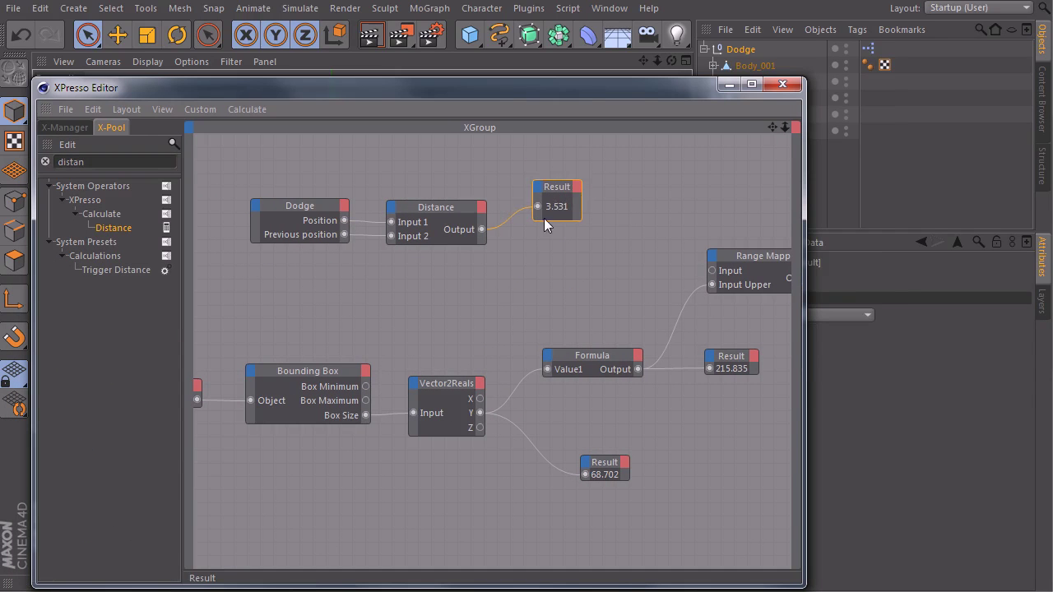
{"action": "middle_click_drag", "start_coordinate": [544, 218], "coordinate": [423, 321]}
{"action": "left_click_drag", "start_coordinate": [404, 245], "coordinate": [402, 189]}
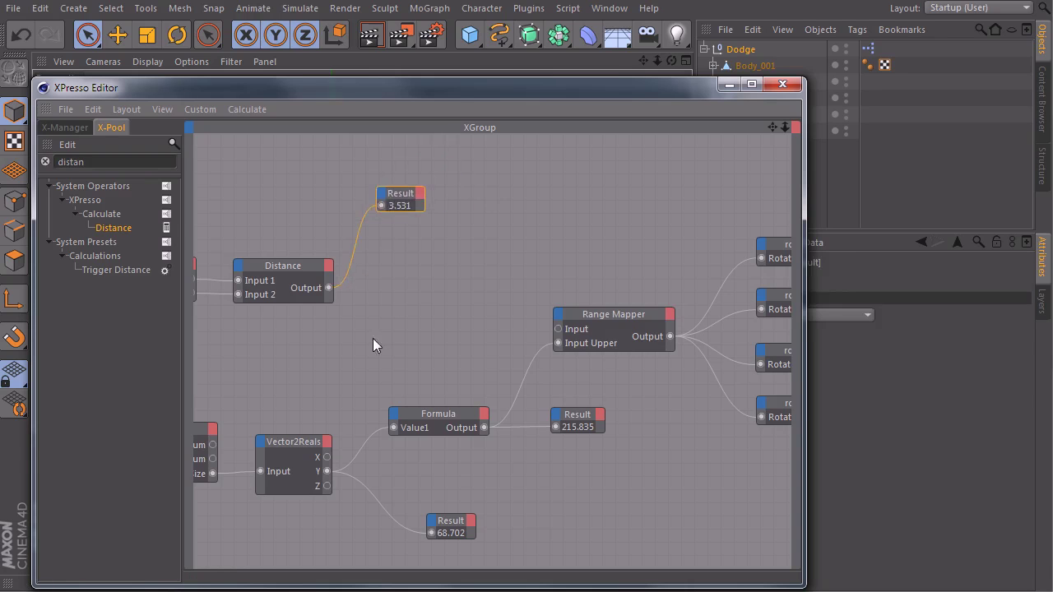
{"action": "middle_click_drag", "start_coordinate": [203, 277], "coordinate": [279, 269]}
{"action": "mouse_move", "coordinate": [225, 332]}
{"action": "left_mouse_down"}
{"action": "mouse_move", "coordinate": [379, 217]}
{"action": "mouse_move", "coordinate": [365, 259]}
{"action": "mouse_move", "coordinate": [436, 276]}
{"action": "left_mouse_up"}
{"action": "left_click_drag", "start_coordinate": [500, 182], "coordinate": [557, 181]}
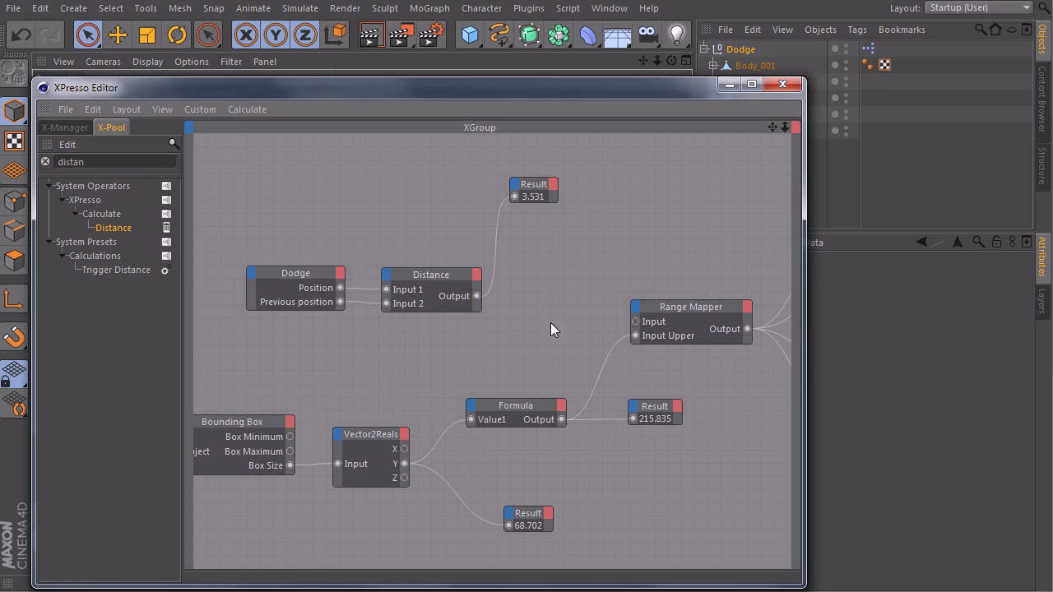
Step: Disconnect the Range Mapper's Output from all rot nodes and shift rot1 to rot4 together farther from it
{"action": "middle_click_drag", "start_coordinate": [551, 323], "coordinate": [391, 306]}
{"action": "left_click_drag", "start_coordinate": [641, 352], "coordinate": [632, 405]}
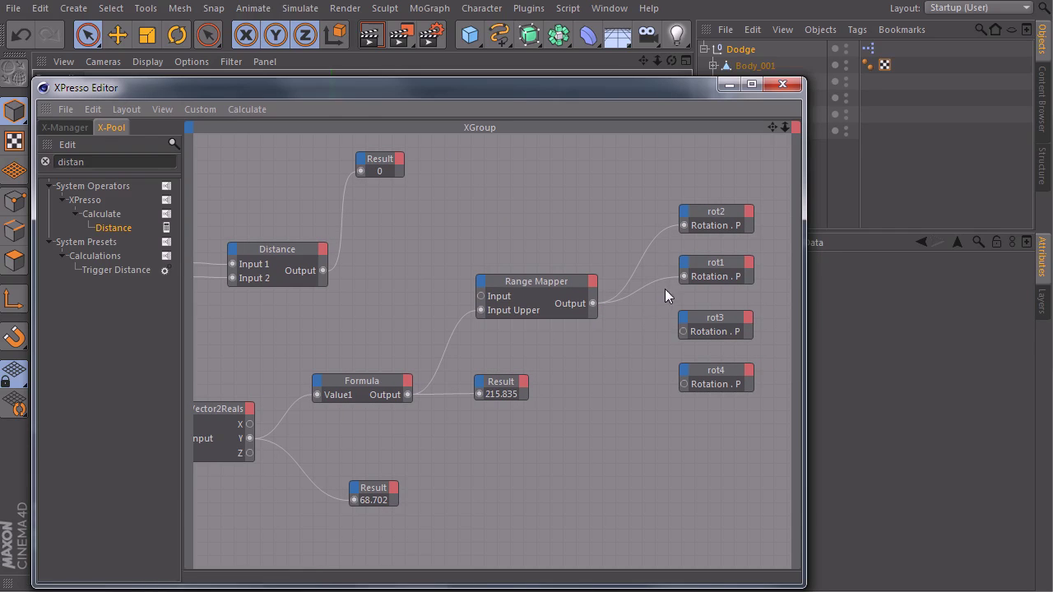
{"action": "left_click_drag", "start_coordinate": [664, 283], "coordinate": [662, 302]}
{"action": "left_click_drag", "start_coordinate": [660, 232], "coordinate": [642, 312]}
{"action": "left_click_drag", "start_coordinate": [628, 495], "coordinate": [765, 184]}
{"action": "left_click_drag", "start_coordinate": [731, 216], "coordinate": [777, 233]}
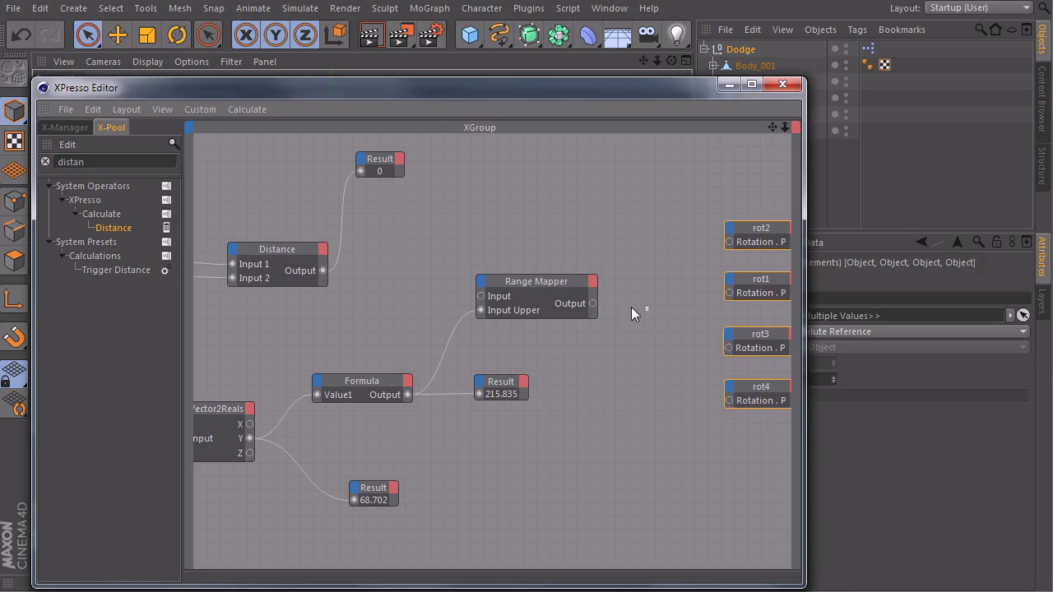
Step: Connect the Distance node's Output to the Range Mapper's Input and rearrange the Distance, Result and Range Mapper nodes
{"action": "left_click", "coordinate": [527, 285]}
{"action": "left_click_drag", "start_coordinate": [569, 91], "coordinate": [482, 53]}
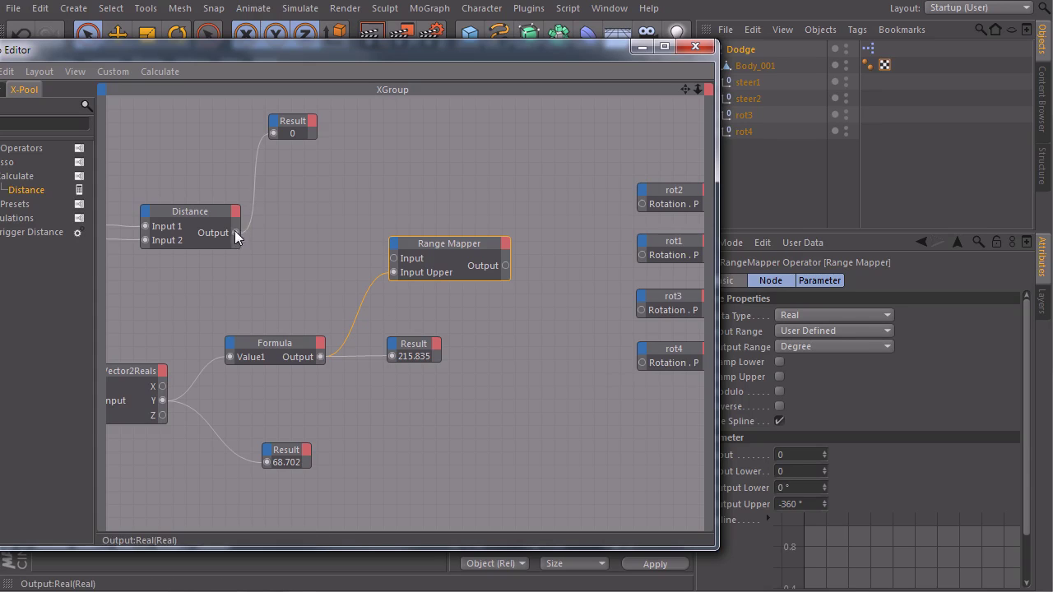
{"action": "left_click_drag", "start_coordinate": [236, 233], "coordinate": [395, 258]}
{"action": "left_click_drag", "start_coordinate": [291, 131], "coordinate": [352, 144]}
{"action": "left_click_drag", "start_coordinate": [457, 244], "coordinate": [443, 224]}
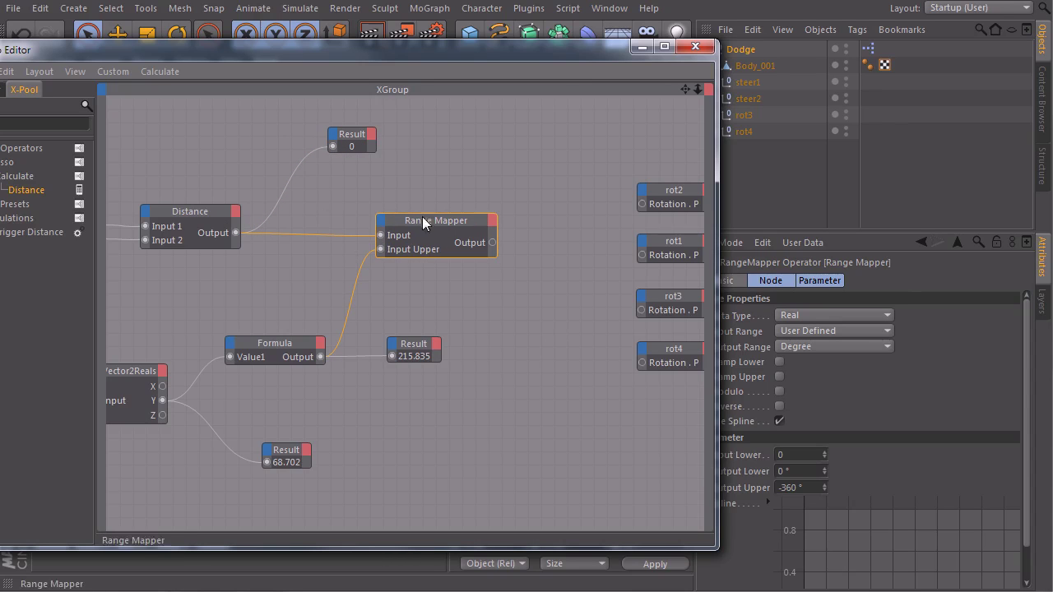
{"action": "left_click", "coordinate": [188, 211]}
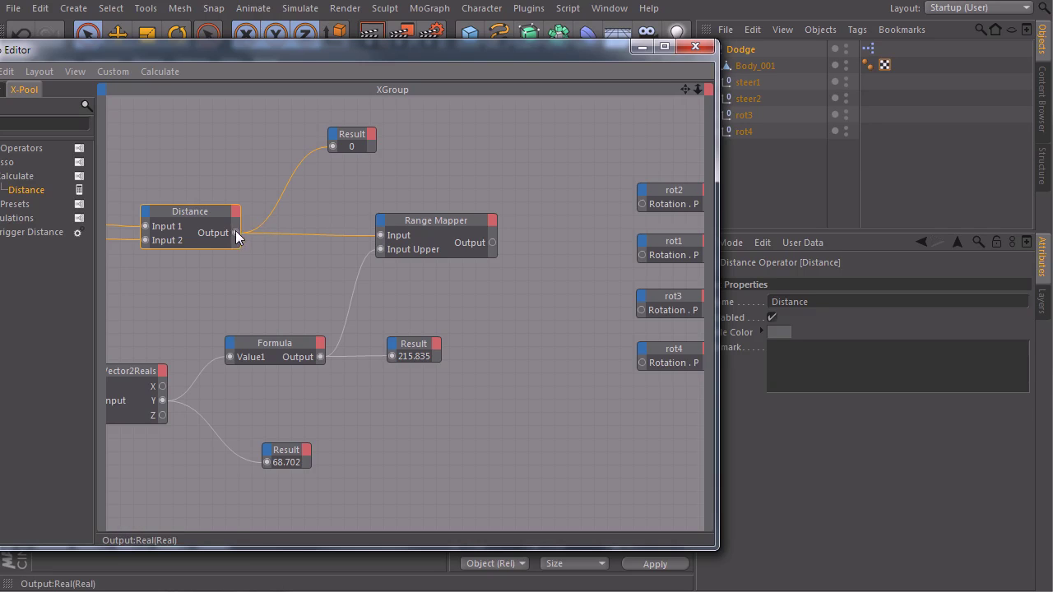
{"action": "left_click_drag", "start_coordinate": [439, 222], "coordinate": [452, 226]}
{"action": "left_click_drag", "start_coordinate": [204, 211], "coordinate": [244, 210]}
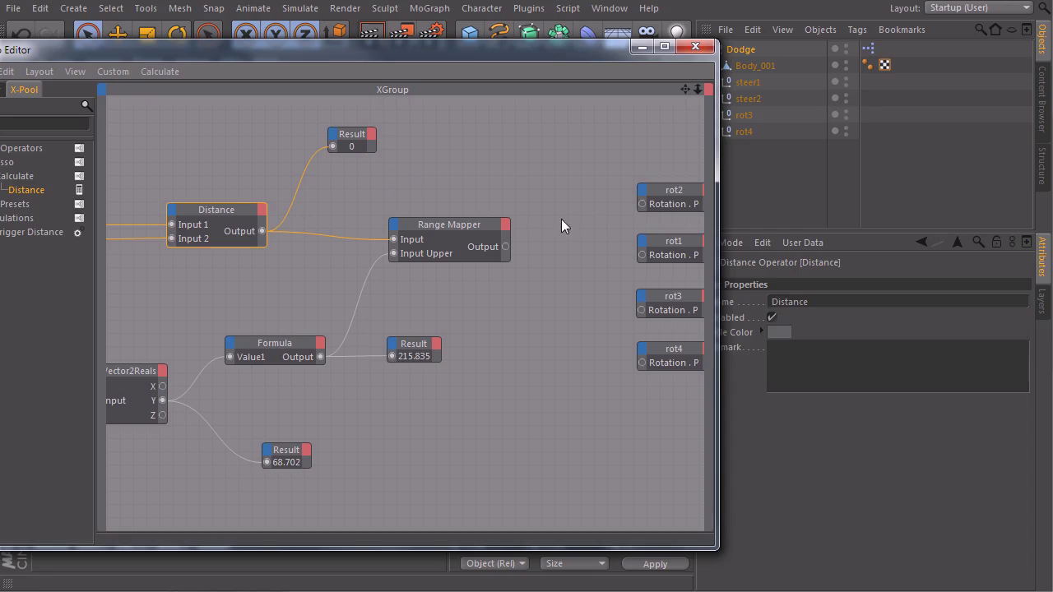
Step: Place the rot2 node above the Range Mapper and replace its Rotation . P input with a Rotation . P output port
{"action": "left_click_drag", "start_coordinate": [678, 193], "coordinate": [432, 128]}
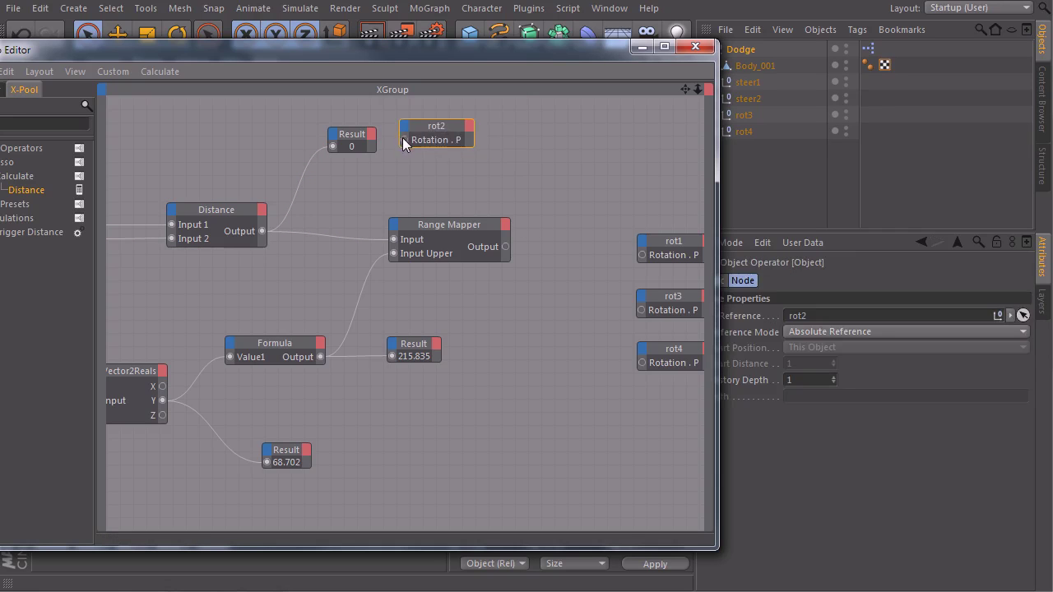
{"action": "left_click_drag", "start_coordinate": [354, 134], "coordinate": [316, 121]}
{"action": "left_click_drag", "start_coordinate": [447, 127], "coordinate": [534, 133]}
{"action": "middle_click_drag", "start_coordinate": [499, 207], "coordinate": [435, 204], "text": "alt"}
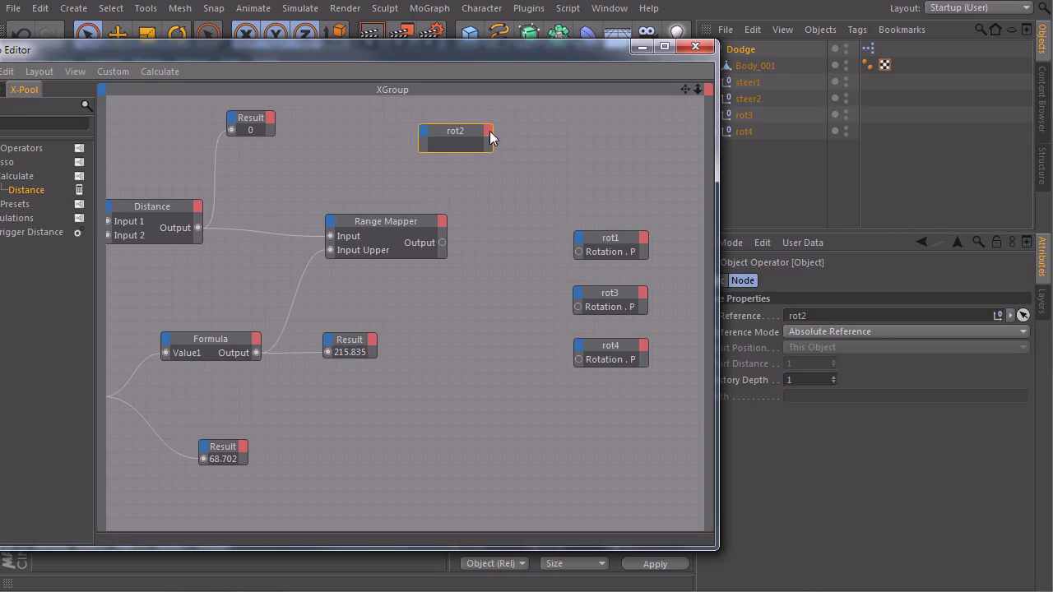
{"action": "left_click_drag", "start_coordinate": [488, 134], "coordinate": [394, 138]}
{"action": "left_click", "coordinate": [396, 136]}
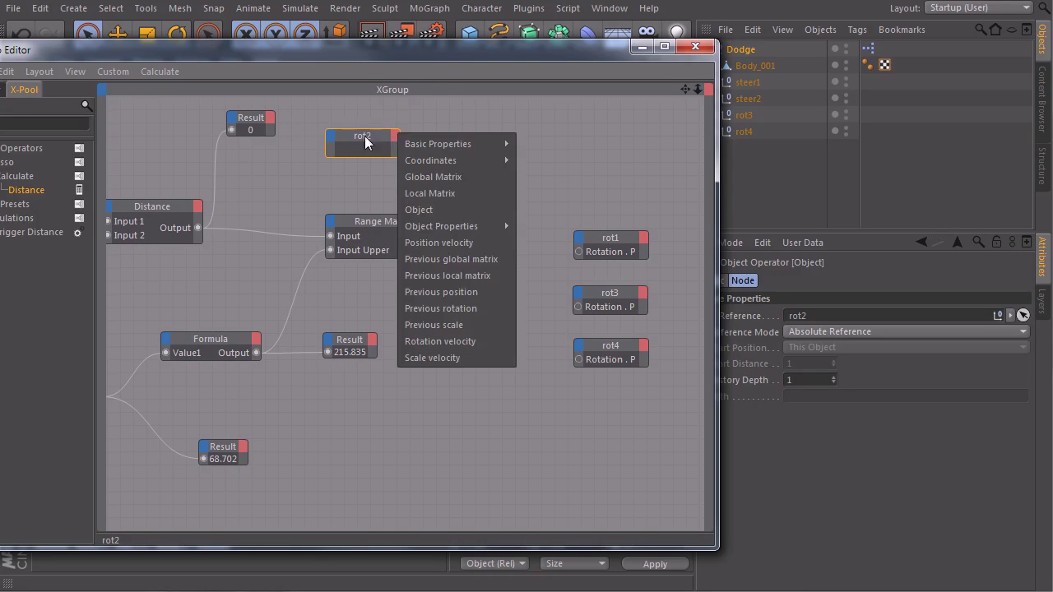
{"action": "mouse_move", "coordinate": [457, 160]}
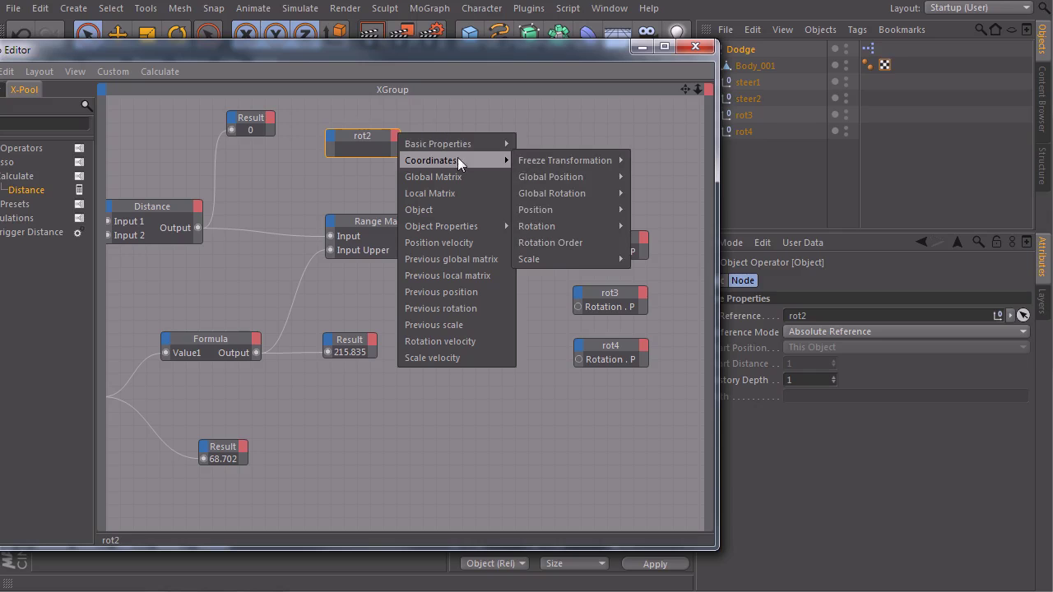
{"action": "mouse_move", "coordinate": [580, 218]}
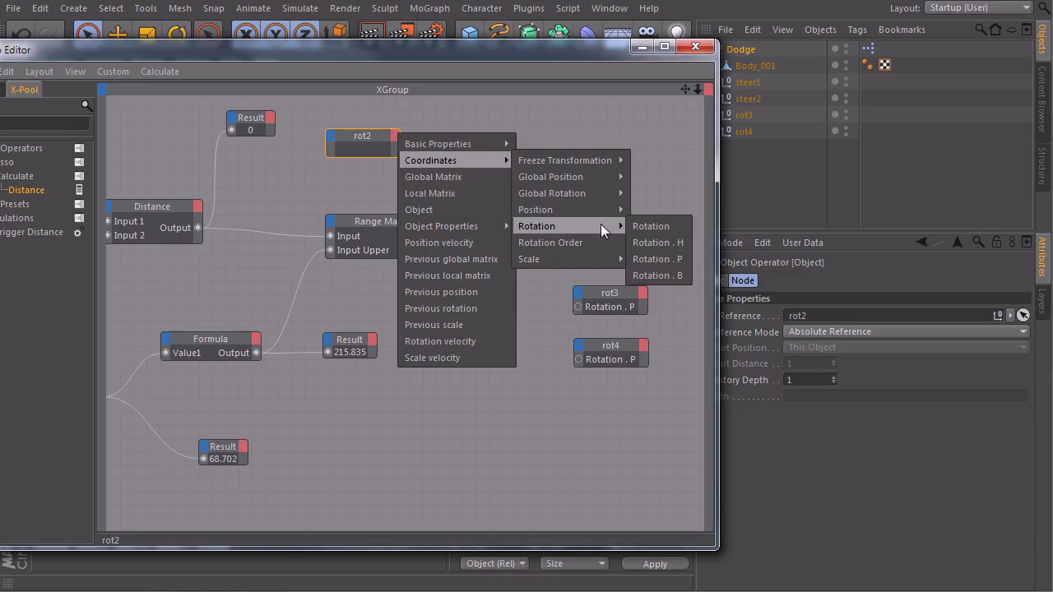
{"action": "left_click", "coordinate": [669, 259]}
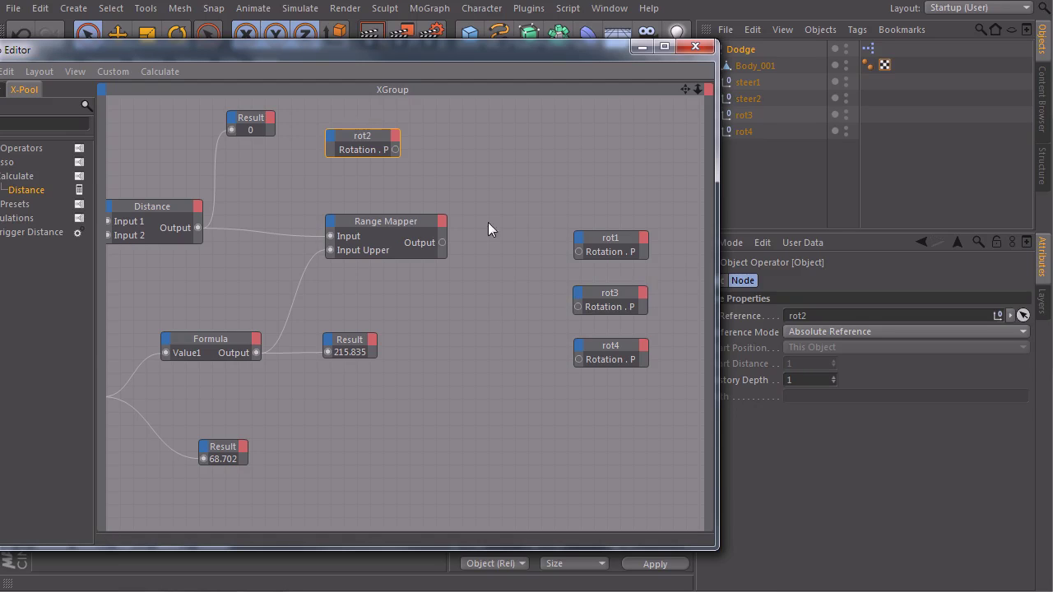
{"action": "left_click_drag", "start_coordinate": [367, 135], "coordinate": [406, 132]}
Step: Search the X-Pool for "math" and add a Math:Add node between the Range Mapper and the rot nodes
{"action": "left_click_drag", "start_coordinate": [161, 61], "coordinate": [277, 58]}
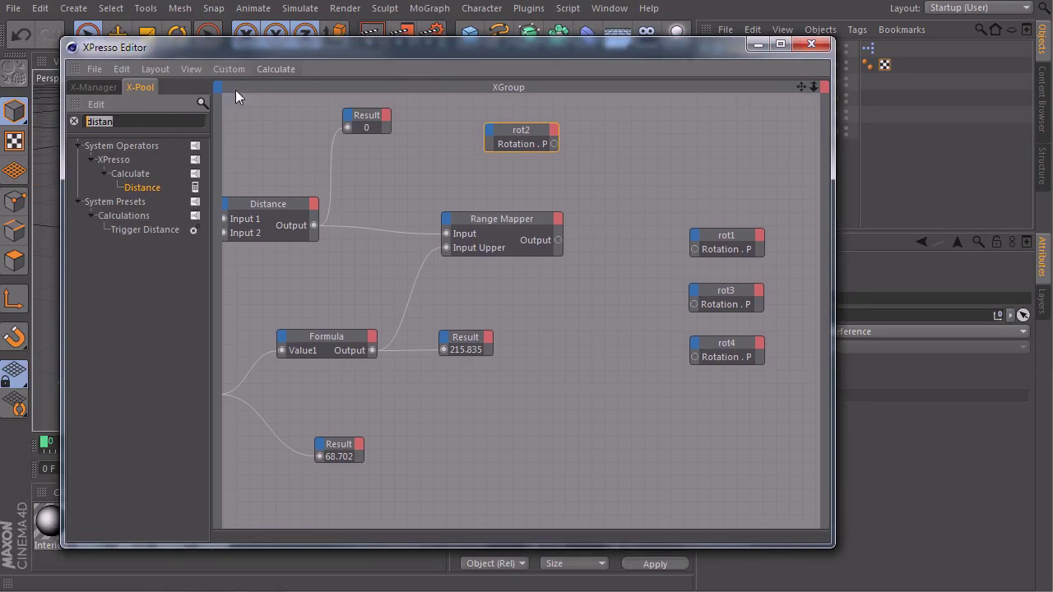
{"action": "type", "text": "math"}
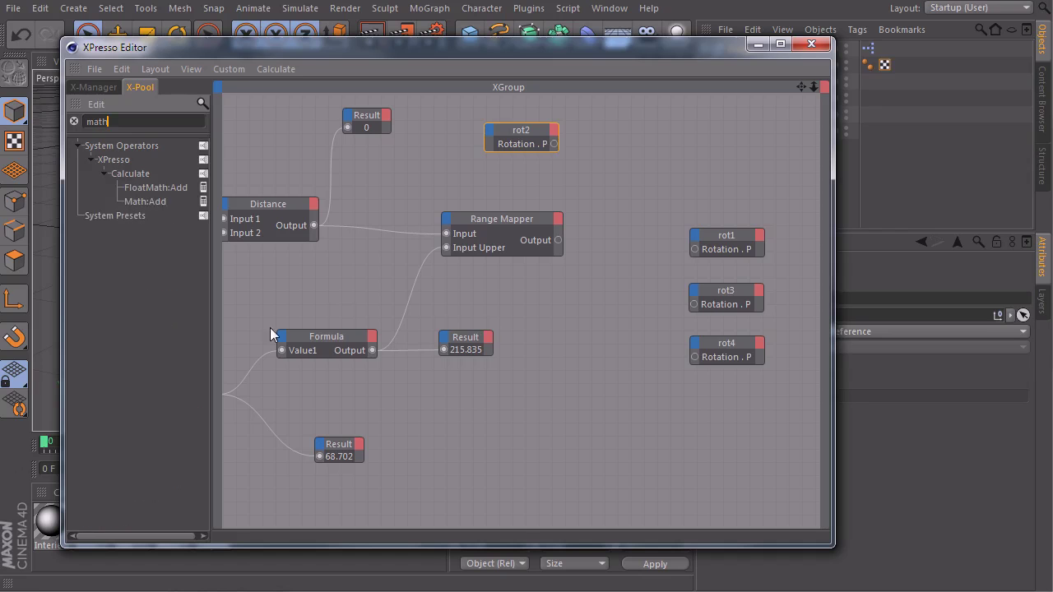
{"action": "left_click_drag", "start_coordinate": [626, 189], "coordinate": [627, 189]}
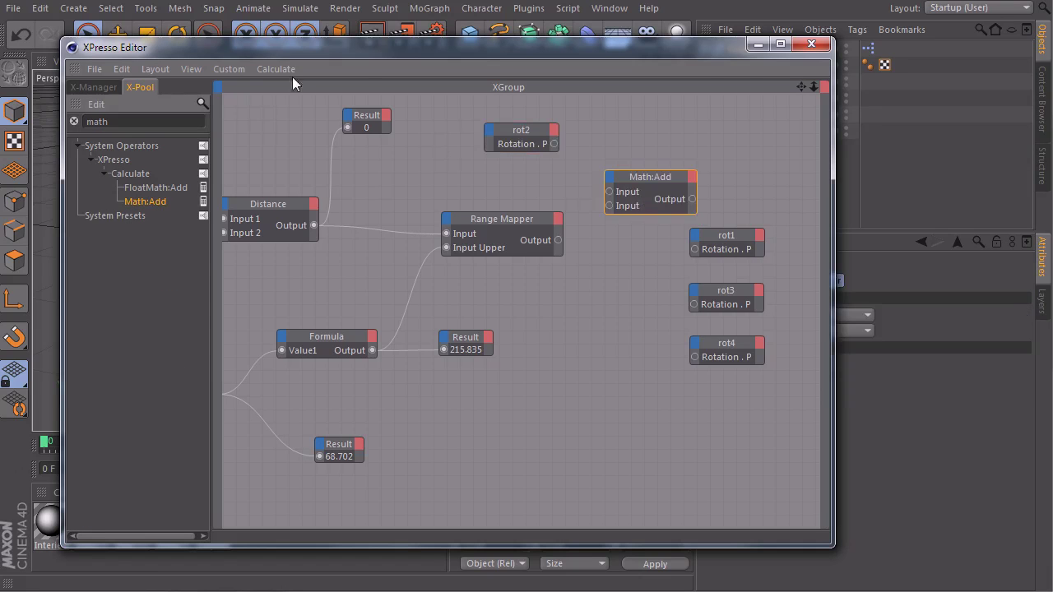
{"action": "left_click_drag", "start_coordinate": [370, 51], "coordinate": [353, 23]}
Step: Connect rot2's Rotation . P and the Range Mapper's Output to the two Math:Add inputs, and tidy these nodes
{"action": "left_click_drag", "start_coordinate": [509, 99], "coordinate": [517, 116]}
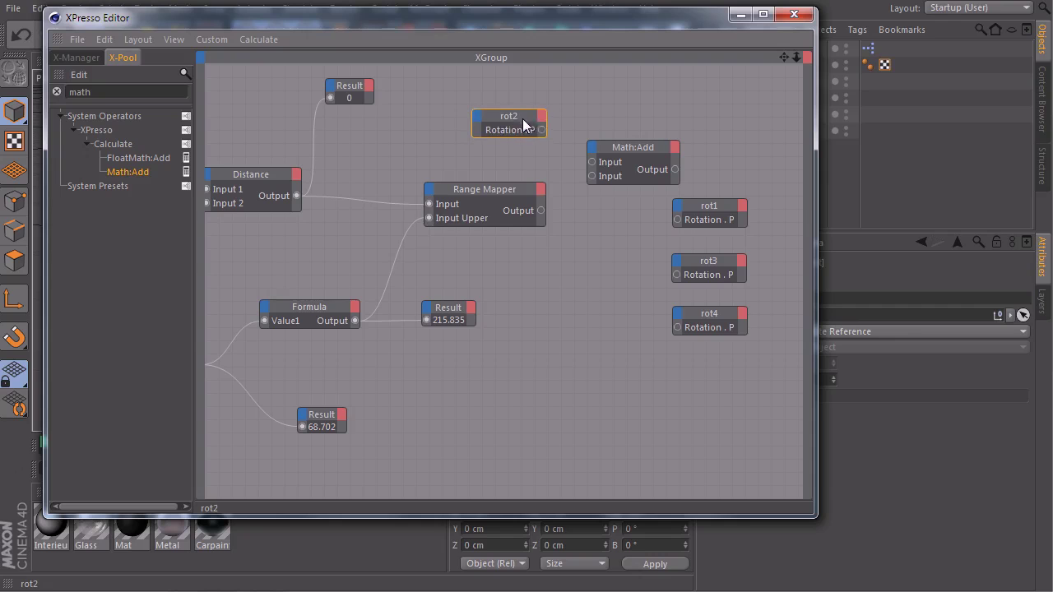
{"action": "left_click_drag", "start_coordinate": [590, 163], "coordinate": [591, 163]}
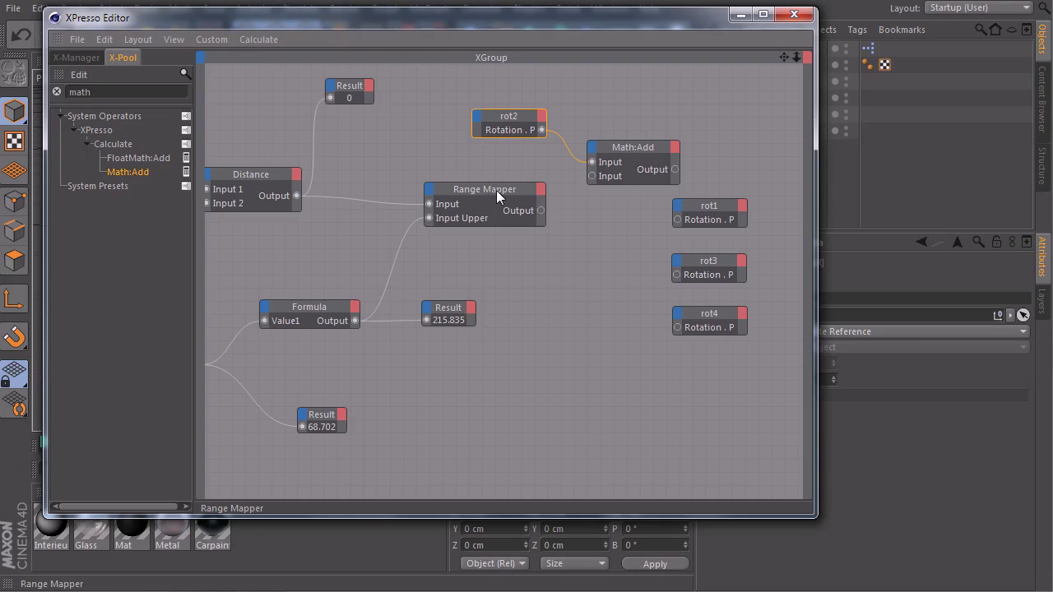
{"action": "left_click_drag", "start_coordinate": [501, 189], "coordinate": [503, 176]}
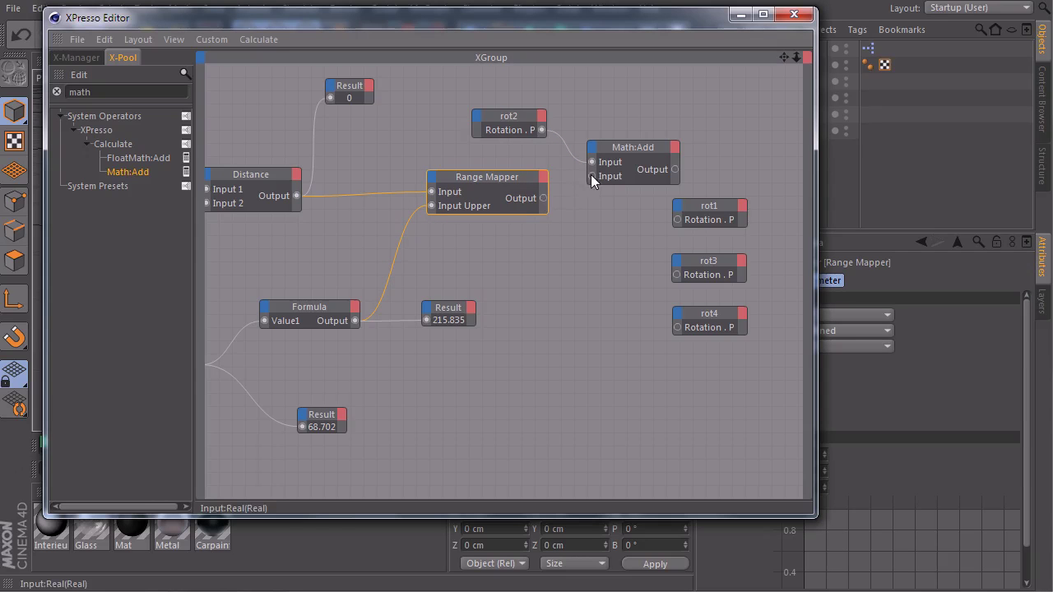
{"action": "left_click_drag", "start_coordinate": [505, 117], "coordinate": [499, 114]}
{"action": "left_click_drag", "start_coordinate": [490, 174], "coordinate": [474, 194]}
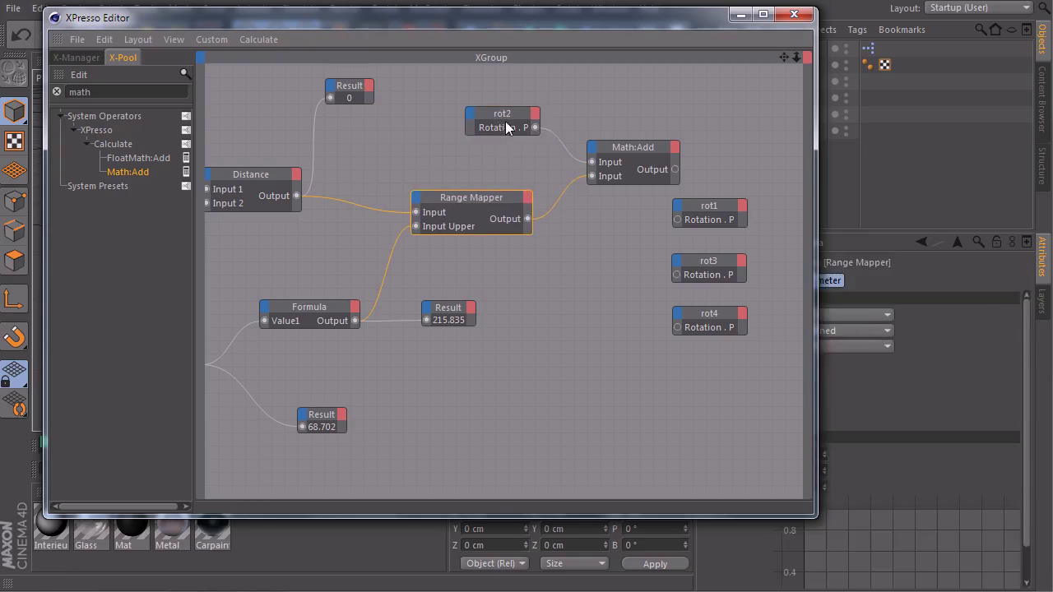
{"action": "left_click_drag", "start_coordinate": [506, 117], "coordinate": [487, 118]}
{"action": "left_click_drag", "start_coordinate": [626, 149], "coordinate": [610, 160]}
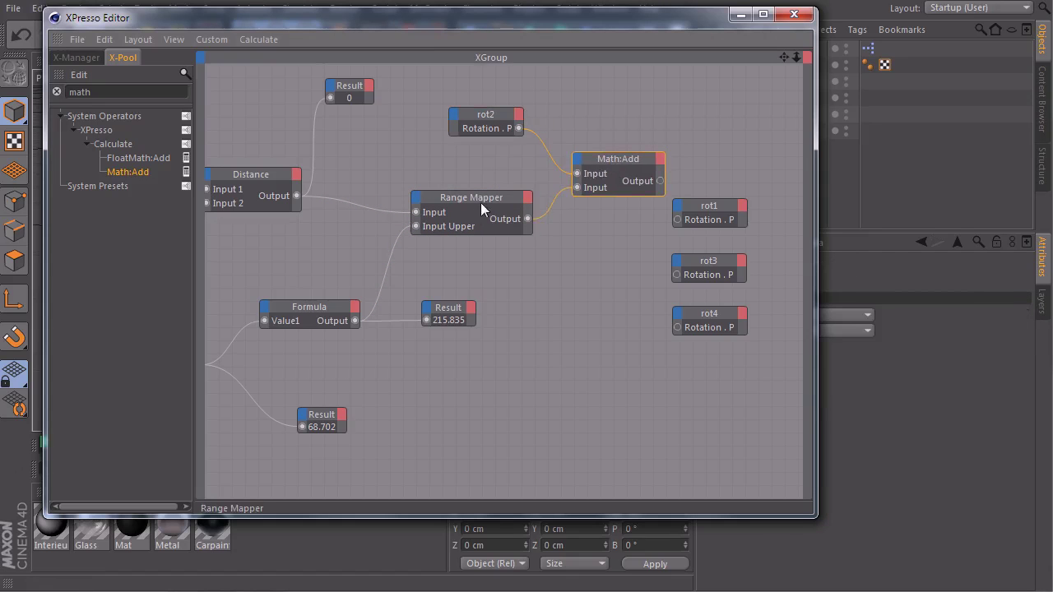
{"action": "left_click_drag", "start_coordinate": [482, 203], "coordinate": [478, 201]}
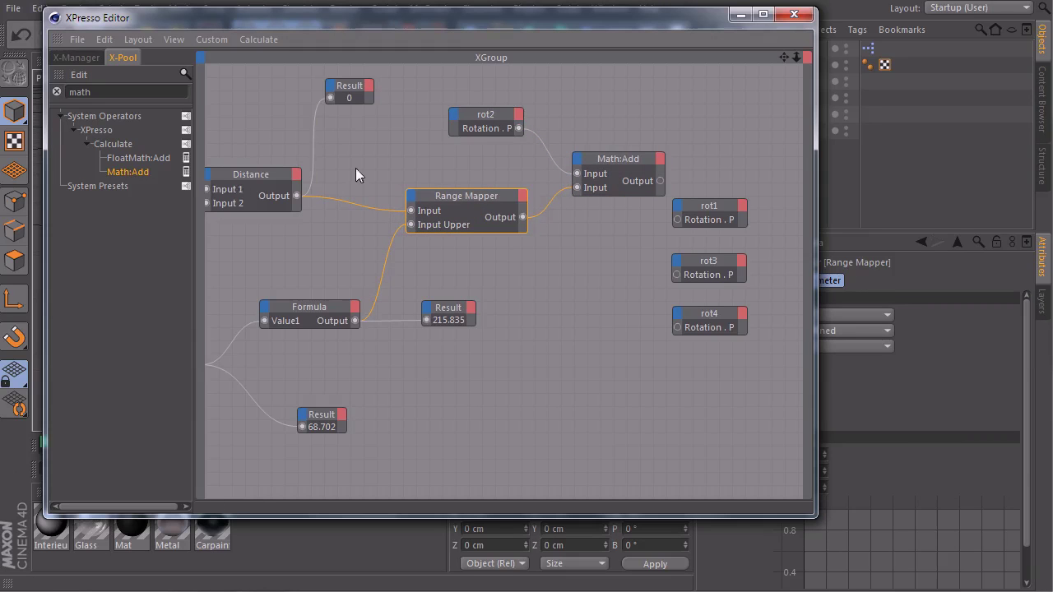
Step: Adjust the spacing of the Dodge, Range Mapper and Math:Add nodes, and move rot1, rot3 and rot4 lower as a group
{"action": "middle_click_drag", "start_coordinate": [356, 168], "coordinate": [400, 170], "text": "alt"}
{"action": "left_click_drag", "start_coordinate": [219, 175], "coordinate": [245, 175]}
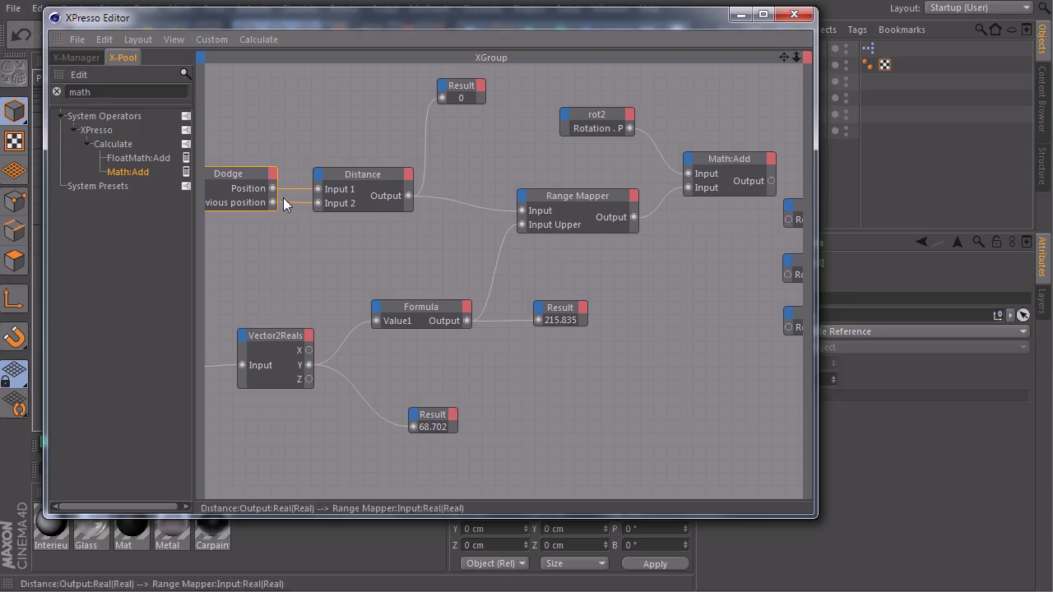
{"action": "middle_click_drag", "start_coordinate": [542, 234], "coordinate": [355, 225]}
{"action": "left_click", "coordinate": [404, 102]}
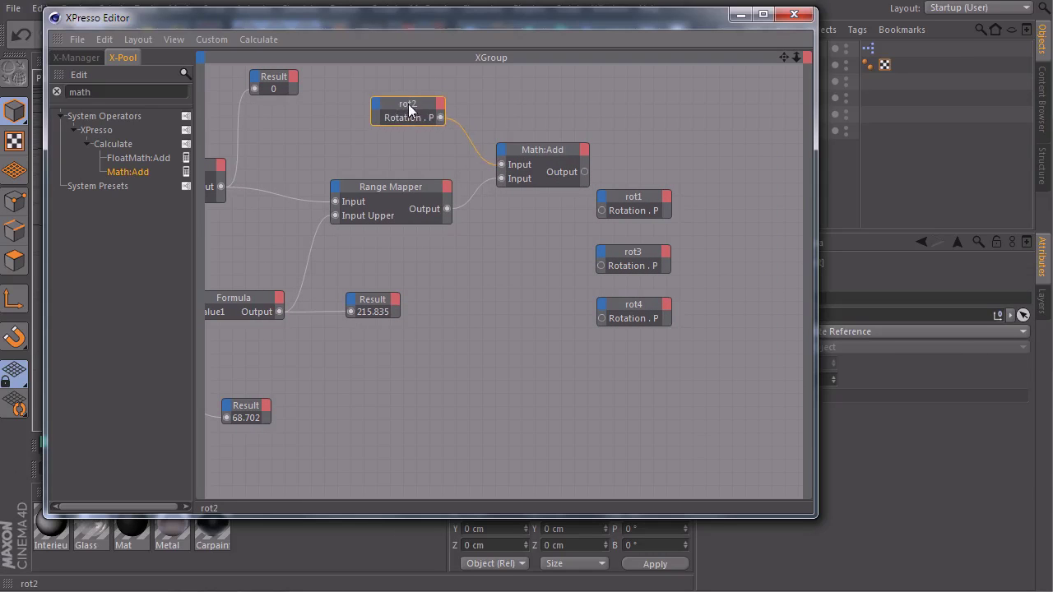
{"action": "left_click_drag", "start_coordinate": [540, 150], "coordinate": [537, 155]}
{"action": "mouse_move", "coordinate": [397, 191]}
{"action": "left_mouse_down"}
{"action": "mouse_move", "coordinate": [391, 185]}
{"action": "mouse_move", "coordinate": [388, 205]}
{"action": "left_mouse_up"}
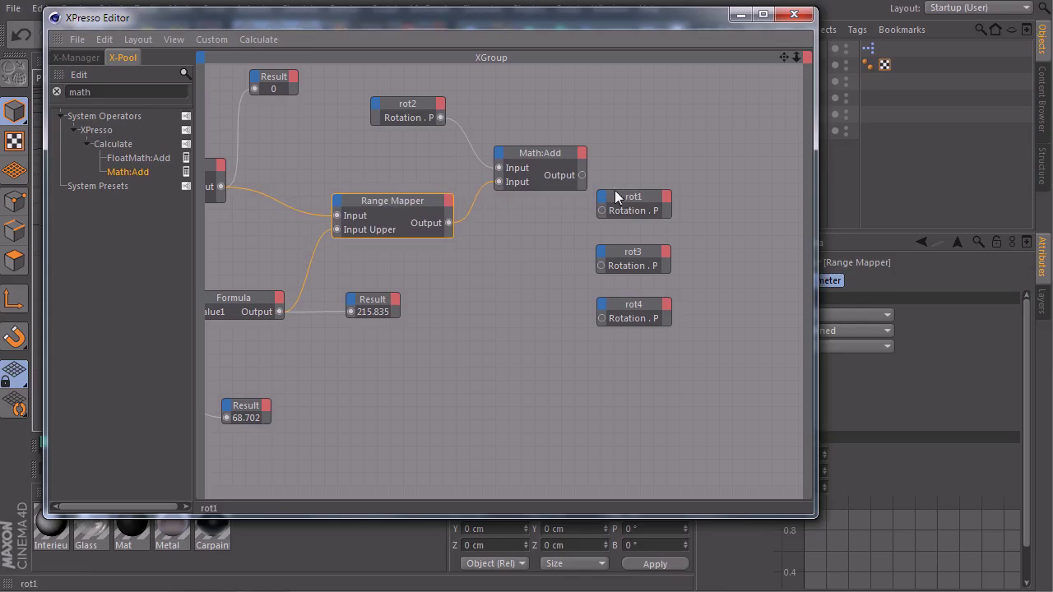
{"action": "left_click_drag", "start_coordinate": [562, 167], "coordinate": [549, 159]}
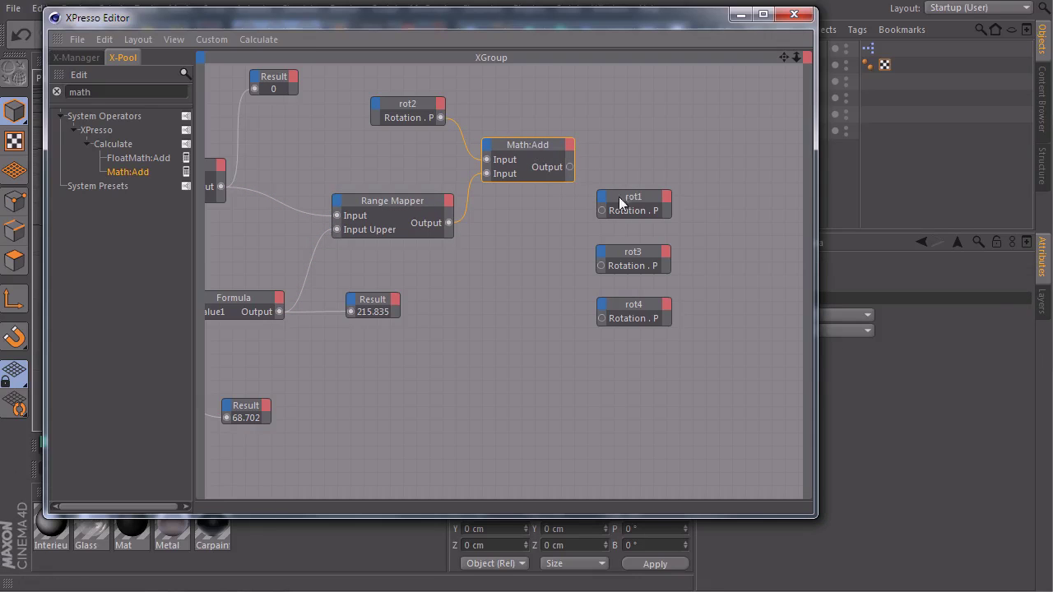
{"action": "left_click_drag", "start_coordinate": [717, 184], "coordinate": [589, 333]}
{"action": "left_click_drag", "start_coordinate": [632, 203], "coordinate": [640, 283]}
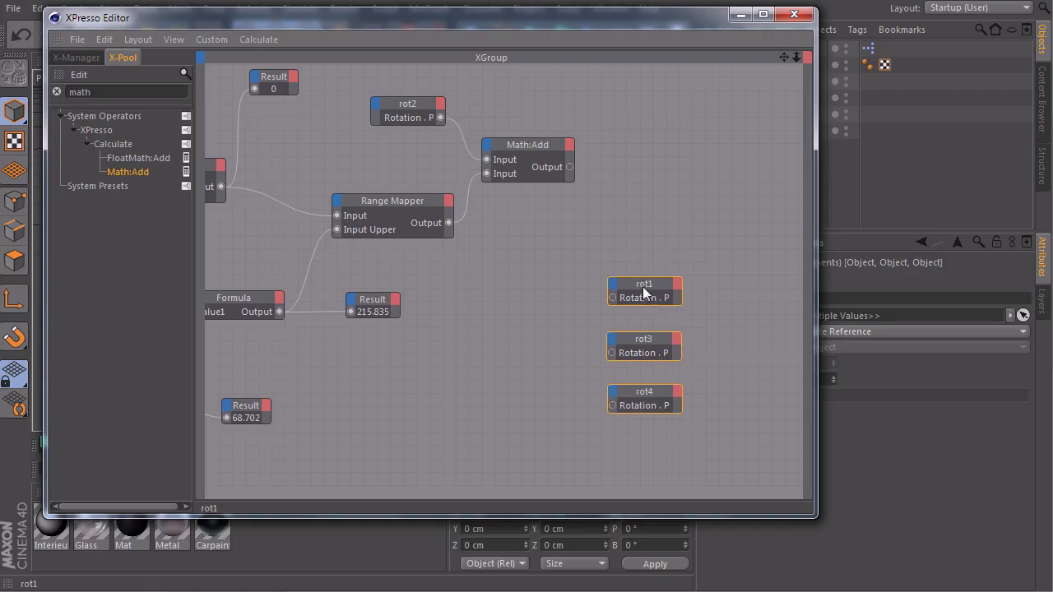
Step: Duplicate the rot2 node beyond Math:Add and replace the copy's output with a Rotation . P input port
{"action": "left_click", "coordinate": [504, 89]}
{"action": "left_click", "coordinate": [398, 108]}
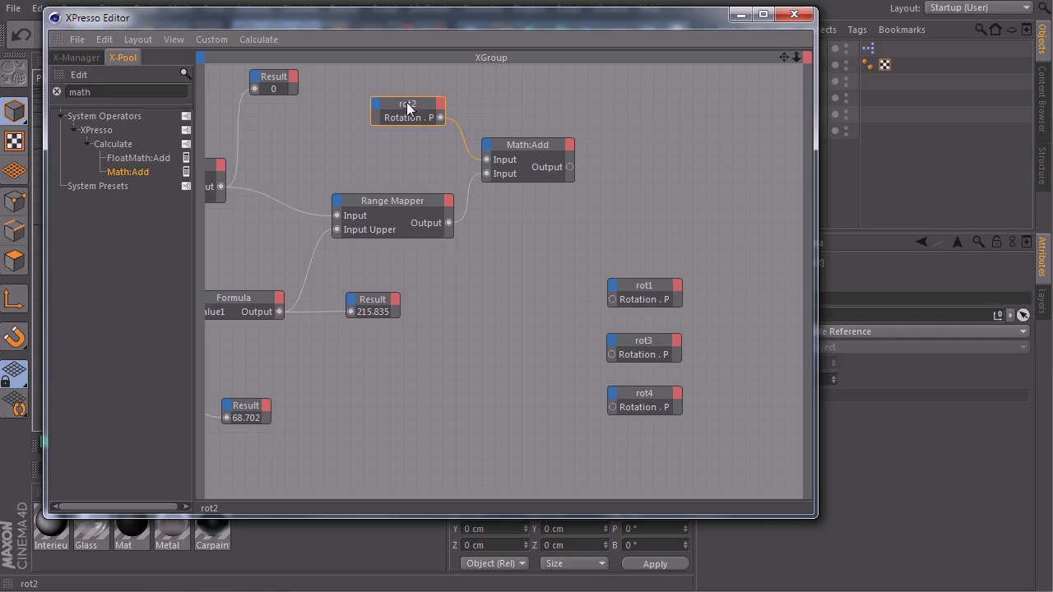
{"action": "left_click_drag", "start_coordinate": [401, 104], "coordinate": [675, 107], "text": "ctrl"}
{"action": "left_click", "coordinate": [649, 107]}
{"action": "left_click", "coordinate": [679, 105]}
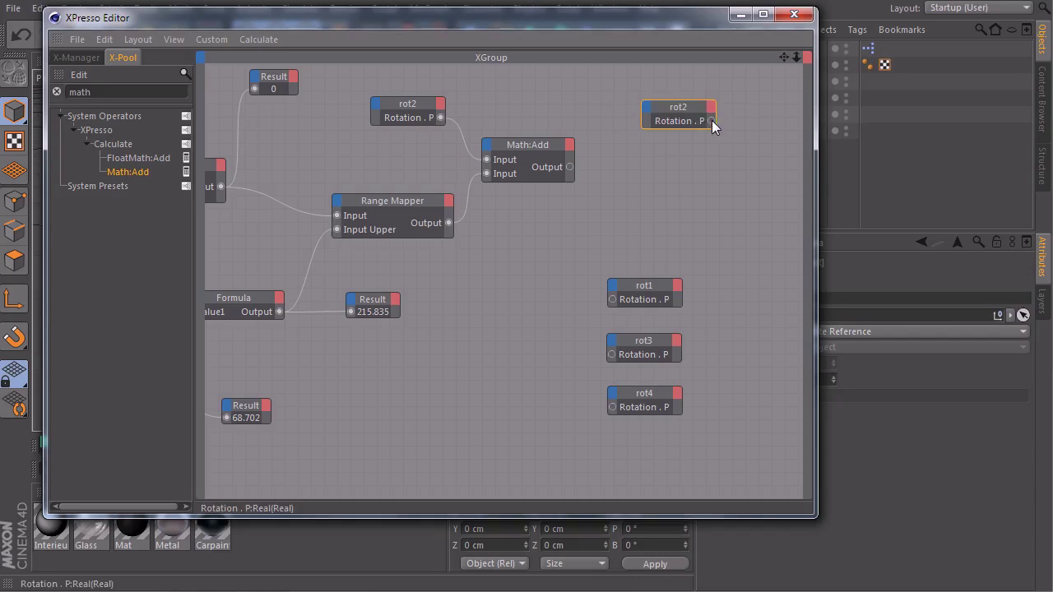
{"action": "left_click", "coordinate": [647, 108]}
{"action": "mouse_move", "coordinate": [701, 132]}
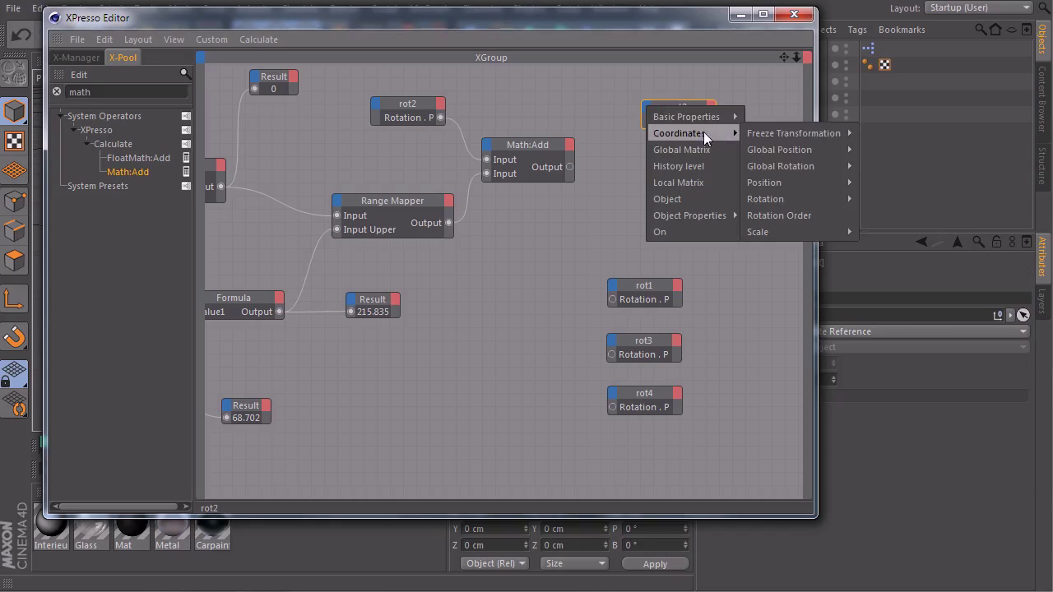
{"action": "mouse_move", "coordinate": [785, 206]}
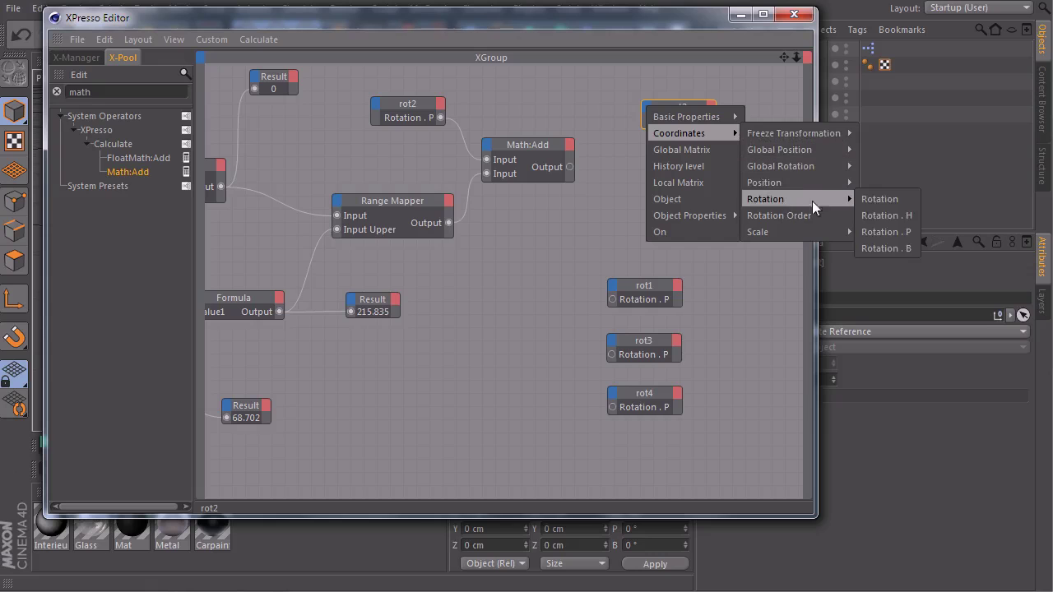
{"action": "left_click", "coordinate": [885, 232]}
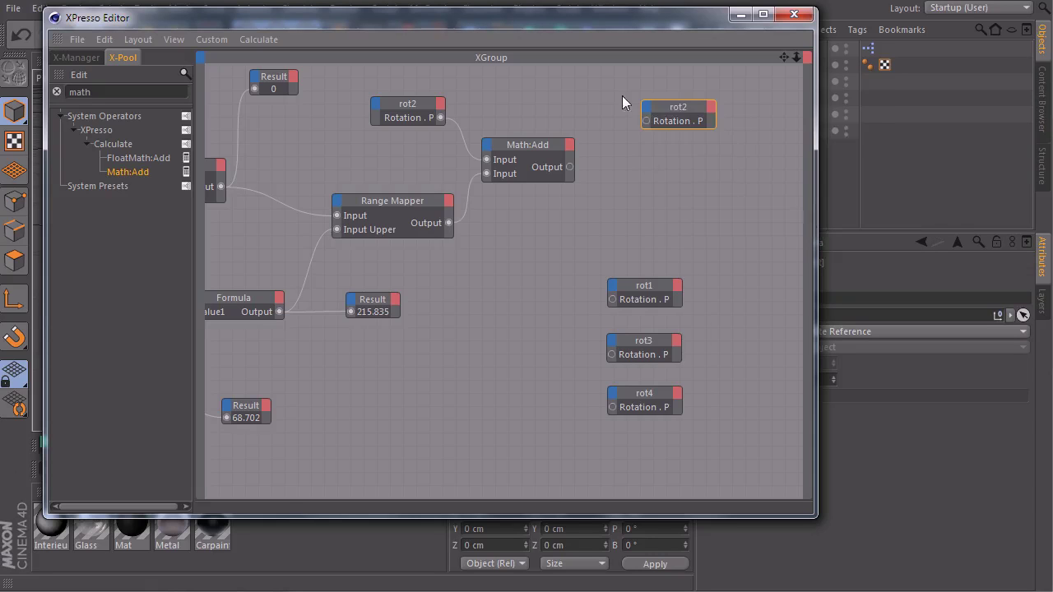
Step: Connect the Math:Add Output to Rotation . P of the rot2 copy, rot1, rot3 and rot4, lining up the nodes
{"action": "left_click_drag", "start_coordinate": [675, 110], "coordinate": [665, 112]}
{"action": "left_click_drag", "start_coordinate": [569, 167], "coordinate": [637, 127]}
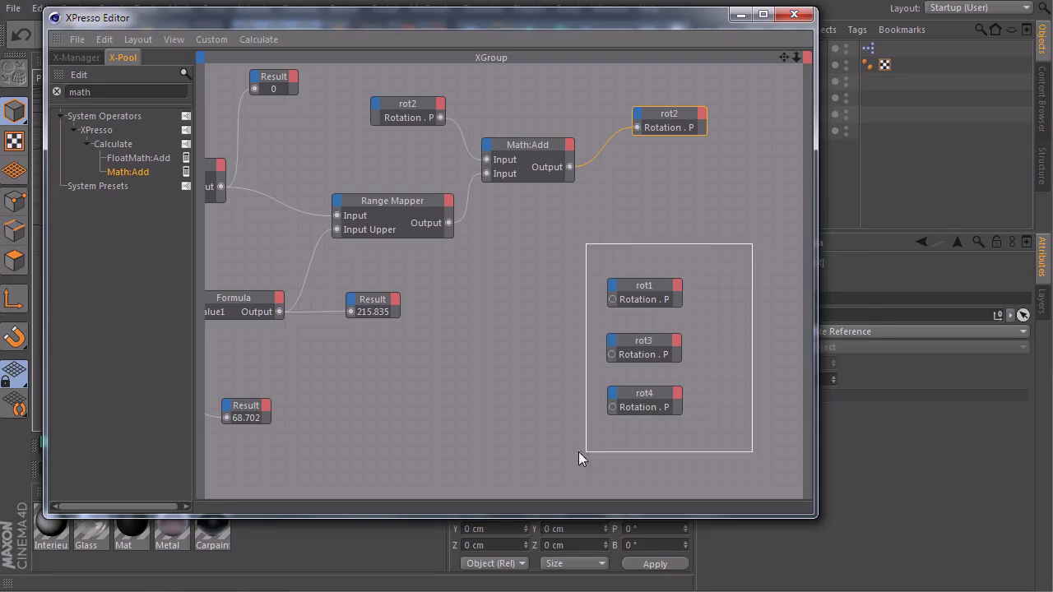
{"action": "left_click_drag", "start_coordinate": [752, 243], "coordinate": [607, 427]}
{"action": "left_click_drag", "start_coordinate": [641, 286], "coordinate": [642, 197]}
{"action": "left_click", "coordinate": [586, 168]}
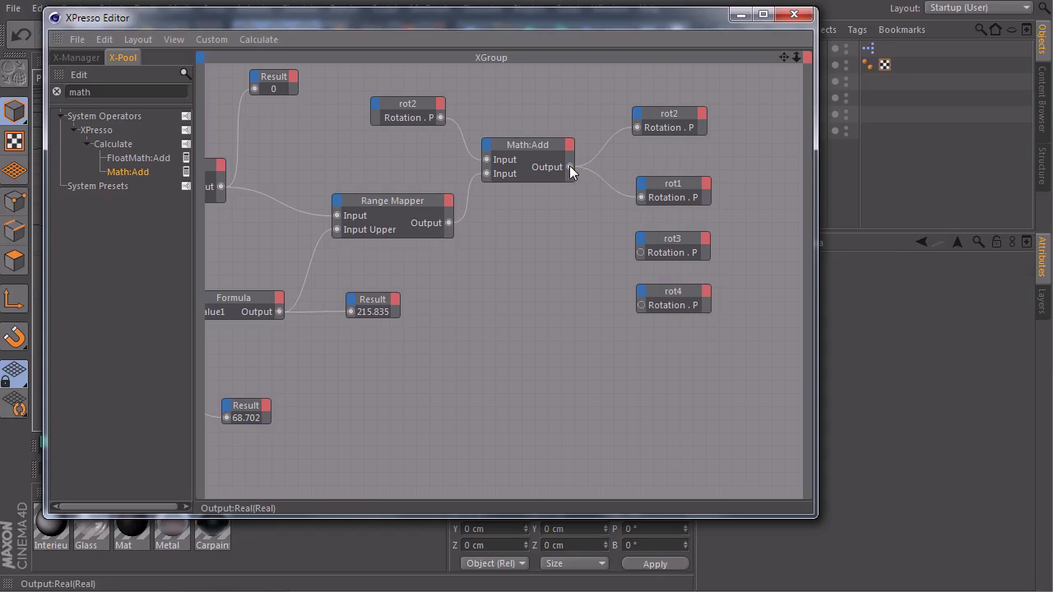
{"action": "left_click_drag", "start_coordinate": [569, 166], "coordinate": [641, 253]}
{"action": "left_click_drag", "start_coordinate": [569, 167], "coordinate": [641, 305]}
Step: Move the XPresso Editor clear of the viewport and select the Dodge null
{"action": "left_click_drag", "start_coordinate": [516, 20], "coordinate": [537, 368]}
{"action": "left_click_drag", "start_coordinate": [461, 362], "coordinate": [451, 149]}
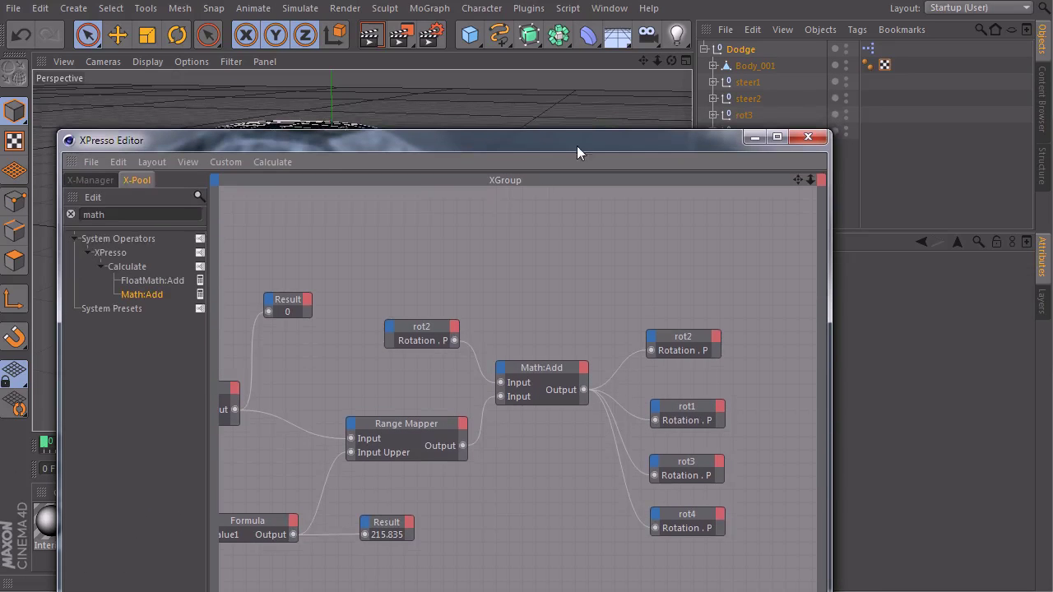
{"action": "mouse_move", "coordinate": [568, 133]}
{"action": "left_mouse_down"}
{"action": "mouse_move", "coordinate": [536, 301]}
{"action": "mouse_move", "coordinate": [561, 338]}
{"action": "mouse_move", "coordinate": [535, 591]}
{"action": "left_mouse_up"}
{"action": "left_click", "coordinate": [743, 50]}
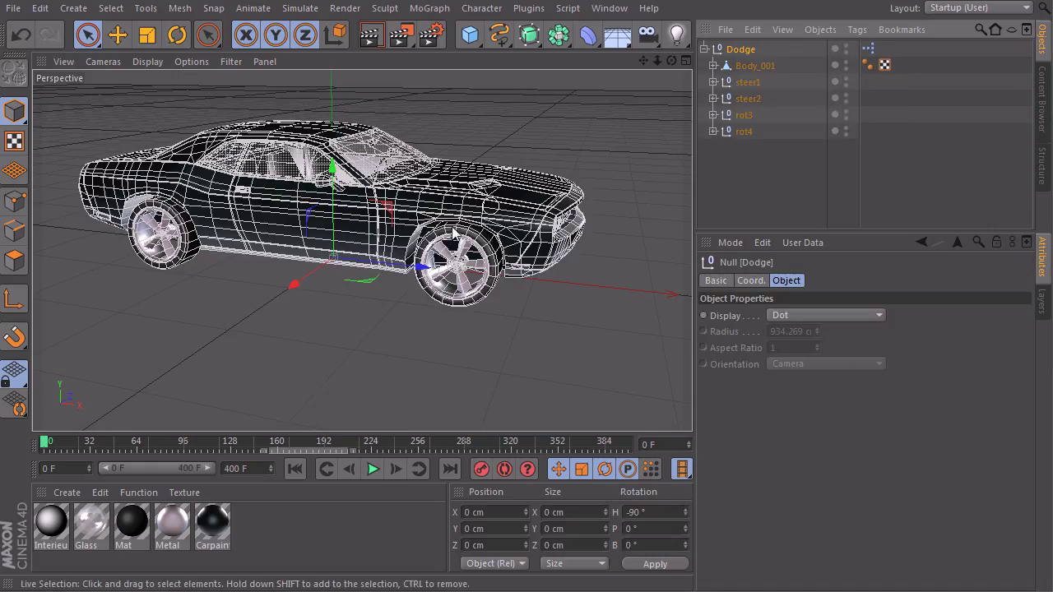
Step: Play the animation and move the Dodge back and forth along its Z axis to test the wheel rotation
{"action": "left_click", "coordinate": [372, 469]}
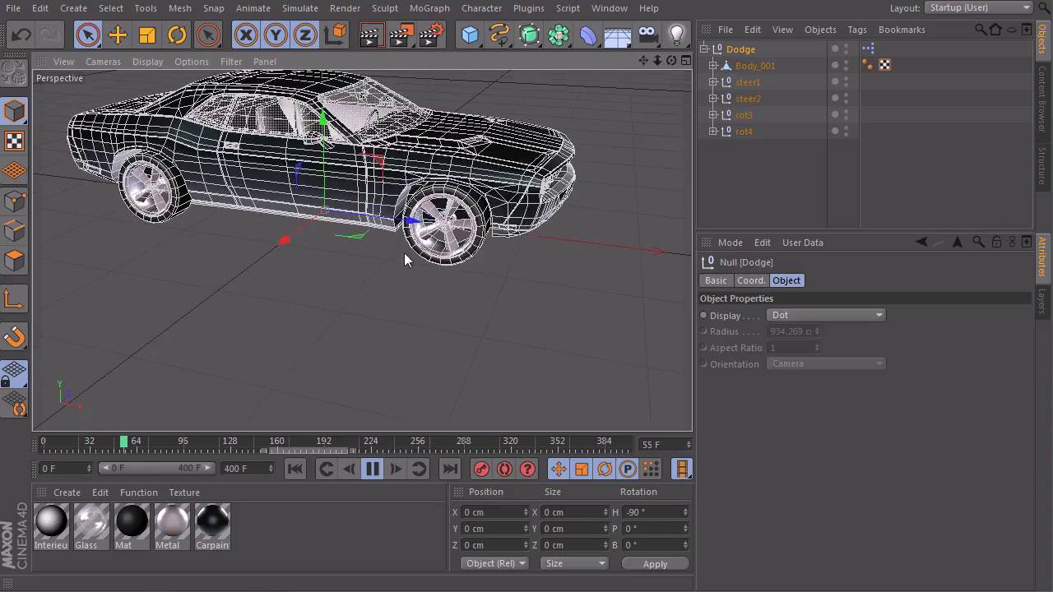
{"action": "left_click", "coordinate": [412, 300]}
{"action": "left_click", "coordinate": [731, 50]}
{"action": "middle_click_drag", "start_coordinate": [428, 254], "coordinate": [427, 274], "text": "alt"}
{"action": "mouse_move", "coordinate": [400, 271]}
{"action": "left_mouse_down"}
{"action": "mouse_move", "coordinate": [504, 283]}
{"action": "mouse_move", "coordinate": [418, 268]}
{"action": "mouse_move", "coordinate": [219, 198]}
{"action": "mouse_move", "coordinate": [231, 168]}
{"action": "mouse_move", "coordinate": [285, 222]}
{"action": "left_mouse_up"}
{"action": "left_click_drag", "start_coordinate": [362, 223], "coordinate": [147, 265]}
{"action": "middle_click_drag", "start_coordinate": [194, 284], "coordinate": [415, 278], "text": "alt"}
{"action": "left_click_drag", "start_coordinate": [358, 235], "coordinate": [228, 254]}
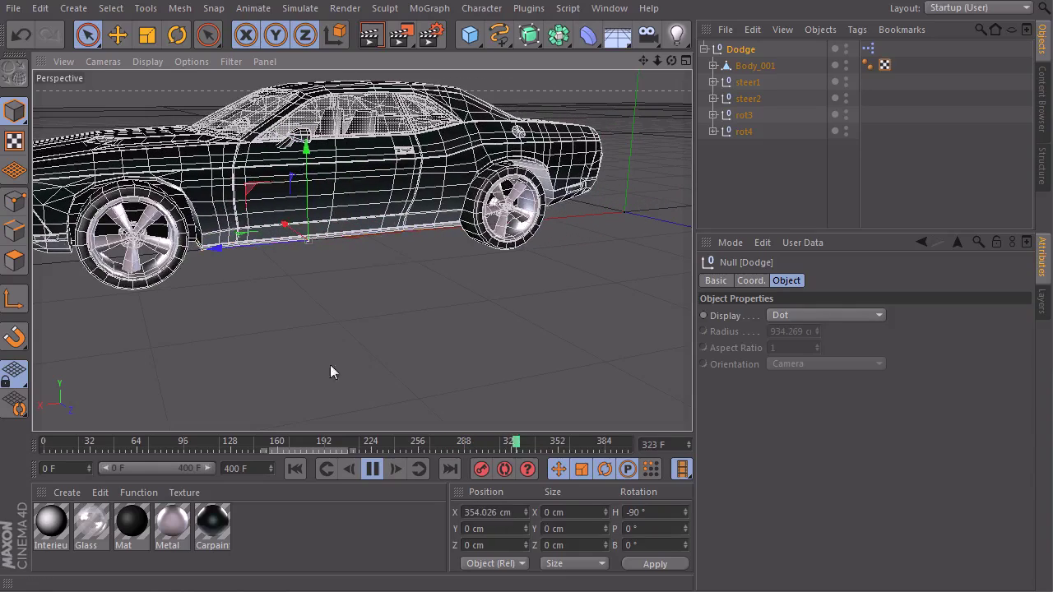
Step: Return the Dodge's X position to 0 cm and rotate the car to a heading of about -17.8°
{"action": "left_click", "coordinate": [509, 514]}
{"action": "type", "text": "0"}
{"action": "key", "text": "Return"}
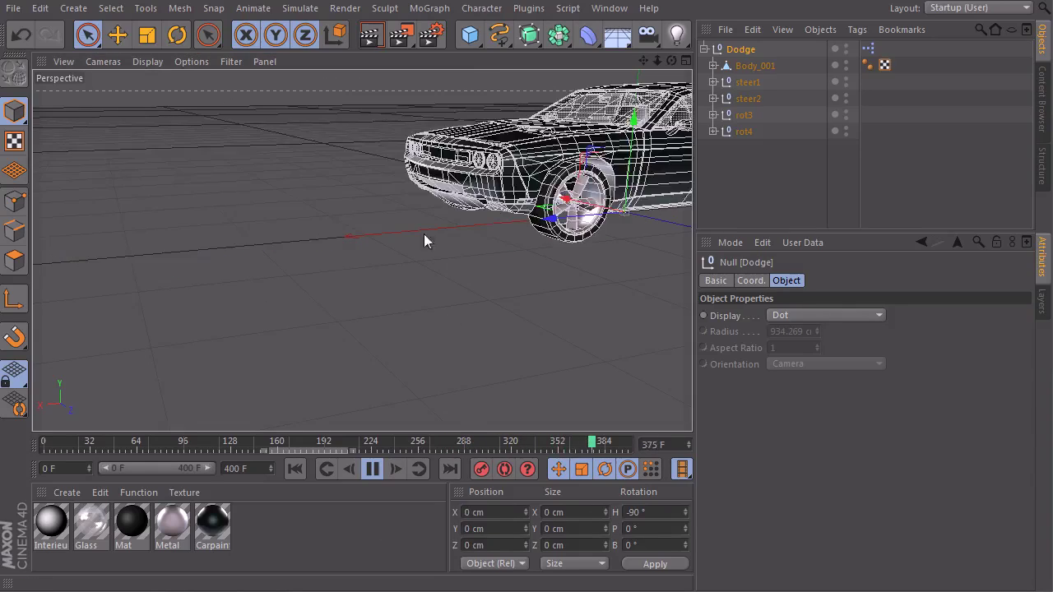
{"action": "left_click_drag", "start_coordinate": [425, 234], "coordinate": [429, 297], "text": "alt"}
{"action": "key", "text": "r"}
{"action": "left_click_drag", "start_coordinate": [268, 341], "coordinate": [330, 327]}
{"action": "key", "text": "space"}
{"action": "scroll", "coordinate": [359, 307], "scroll_direction": "up", "scroll_amount": 4}
{"action": "middle_click_drag", "start_coordinate": [359, 307], "coordinate": [414, 306], "text": "alt"}
{"action": "left_click_drag", "start_coordinate": [420, 299], "coordinate": [495, 292], "text": "alt"}
{"action": "left_click", "coordinate": [511, 291]}
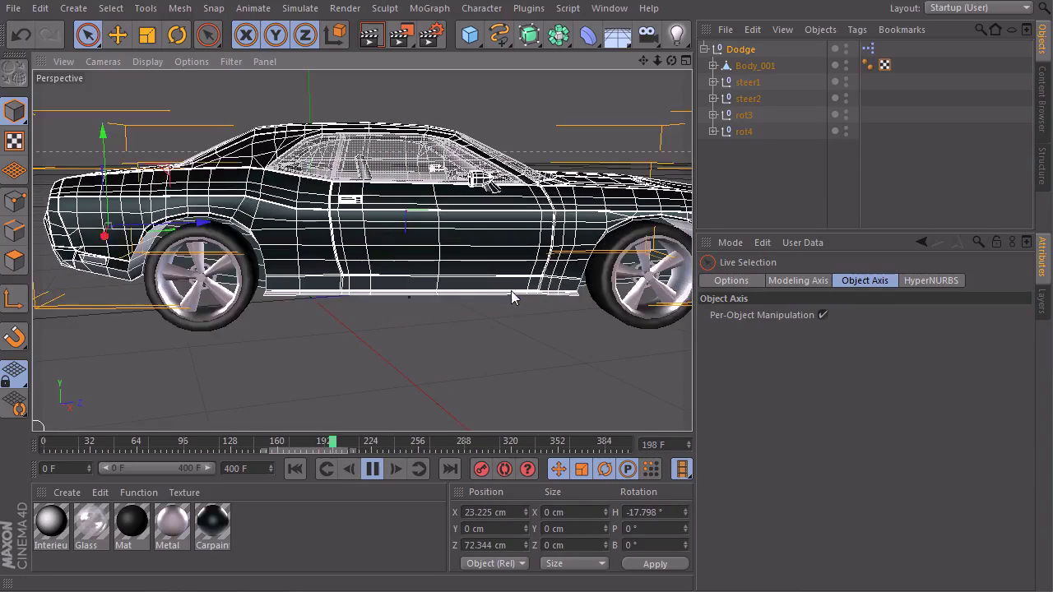
Step: Reselect the Dodge and move it along its Z axis in the turned heading to check how the wheels roll
{"action": "left_click", "coordinate": [715, 193]}
{"action": "left_click", "coordinate": [773, 51]}
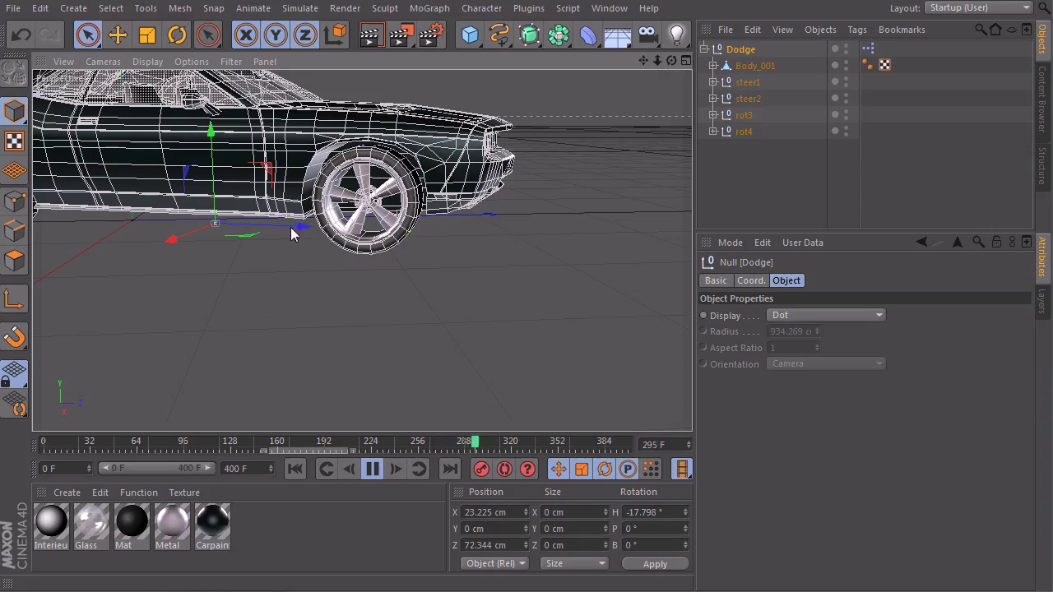
{"action": "left_click", "coordinate": [738, 165]}
{"action": "left_click", "coordinate": [741, 49]}
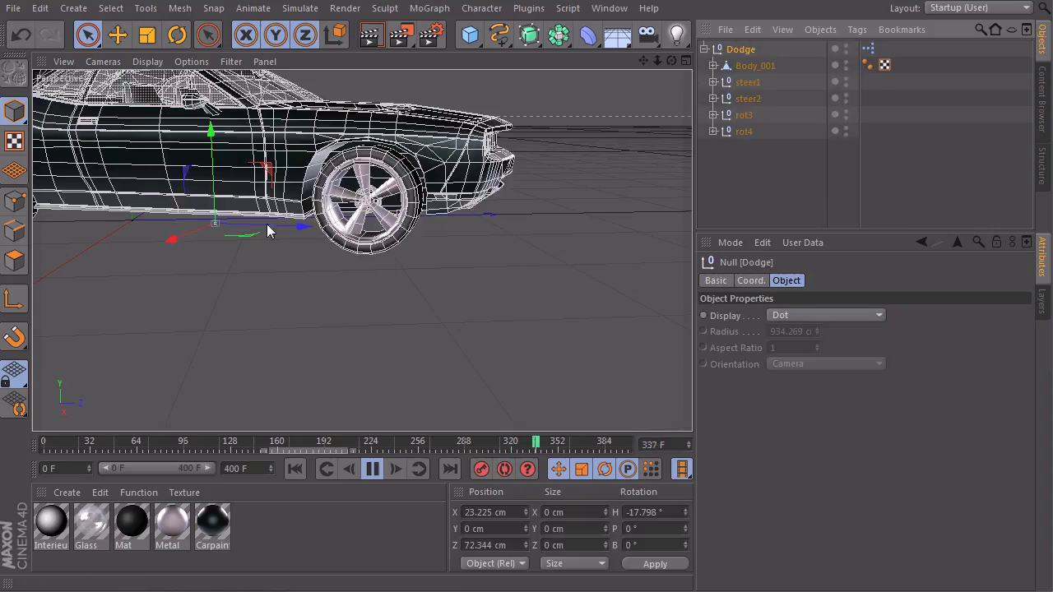
{"action": "mouse_move", "coordinate": [295, 225]}
{"action": "left_mouse_down"}
{"action": "mouse_move", "coordinate": [521, 257]}
{"action": "mouse_move", "coordinate": [489, 237]}
{"action": "left_mouse_up"}
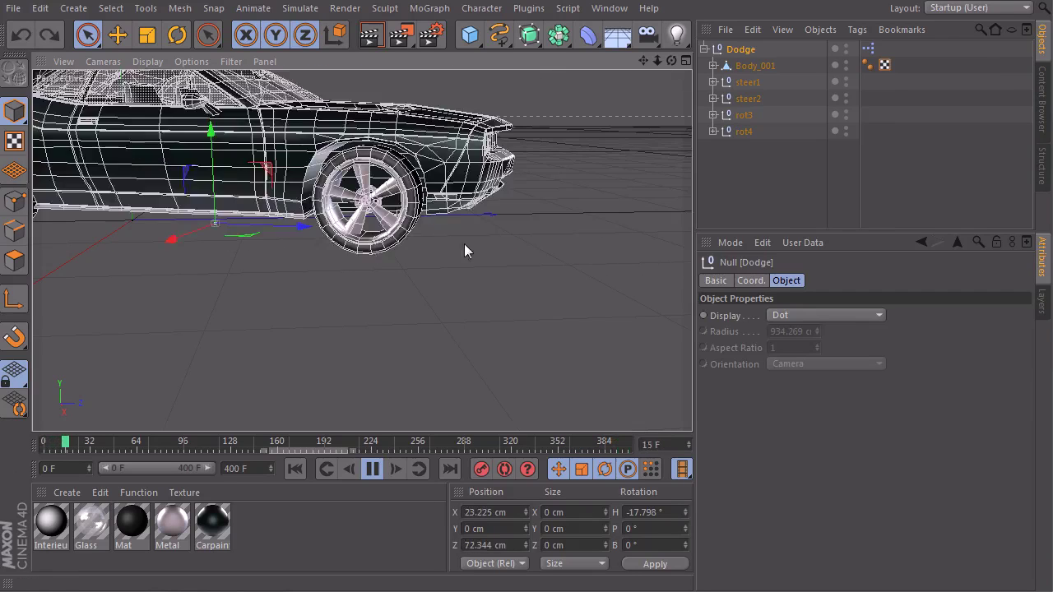
Step: Reset the Dodge's X and Z position to 0 cm and its heading to 0°, and stop the playback
{"action": "left_click", "coordinate": [449, 257]}
{"action": "left_click", "coordinate": [740, 49]}
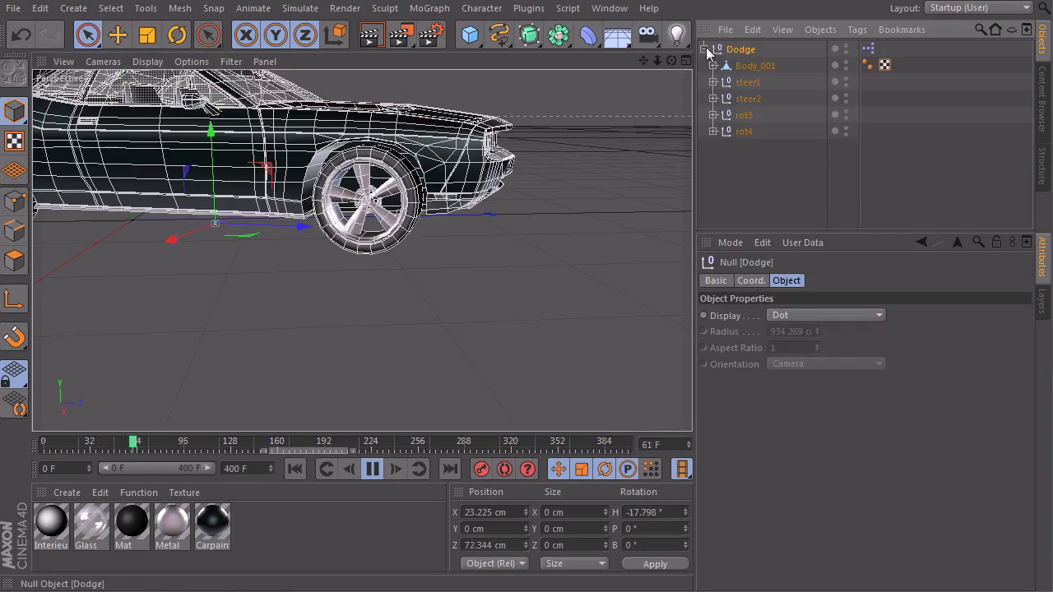
{"action": "type", "text": "0"}
{"action": "left_click_drag", "start_coordinate": [670, 517], "coordinate": [379, 556]}
{"action": "key", "text": "Return"}
{"action": "type", "text": "0"}
{"action": "key", "text": "Return"}
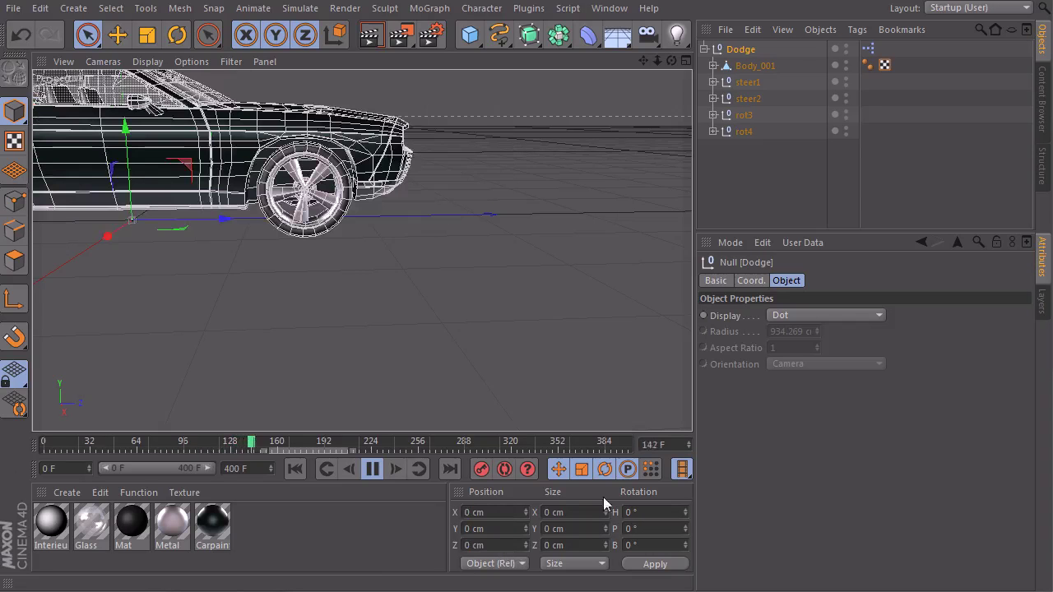
{"action": "middle_click_drag", "start_coordinate": [265, 271], "coordinate": [392, 352], "text": "alt"}
{"action": "right_click_drag", "start_coordinate": [458, 304], "coordinate": [400, 304], "text": "alt"}
{"action": "left_click_drag", "start_coordinate": [400, 305], "coordinate": [362, 337], "text": "alt"}
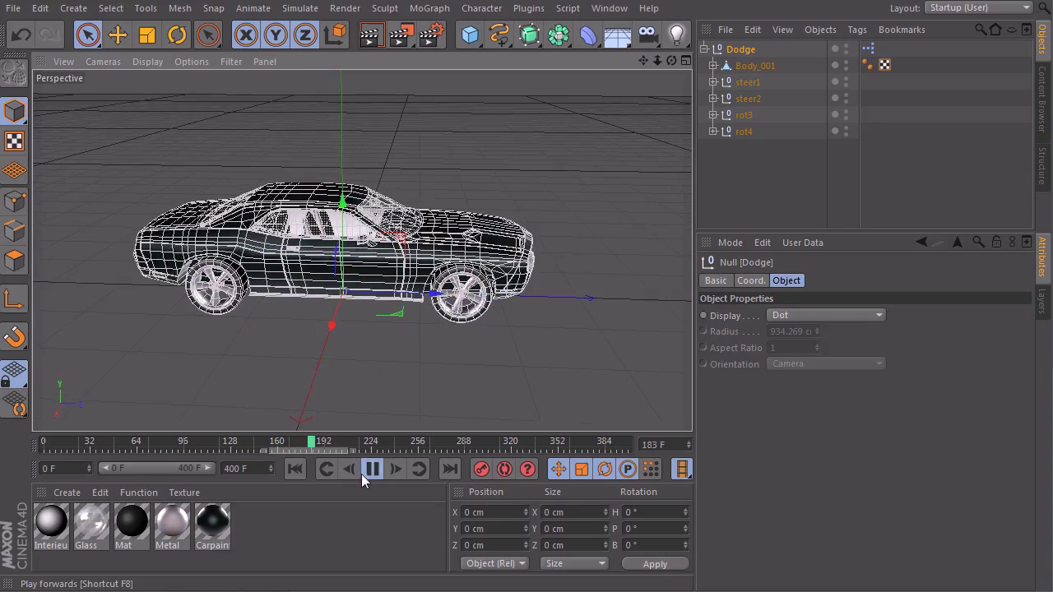
{"action": "left_click", "coordinate": [367, 471]}
Step: Draw an open B-spline path in the Top view, starting at about X -755 cm, Z -183 cm and winding forward past the car
{"action": "key", "text": "F2"}
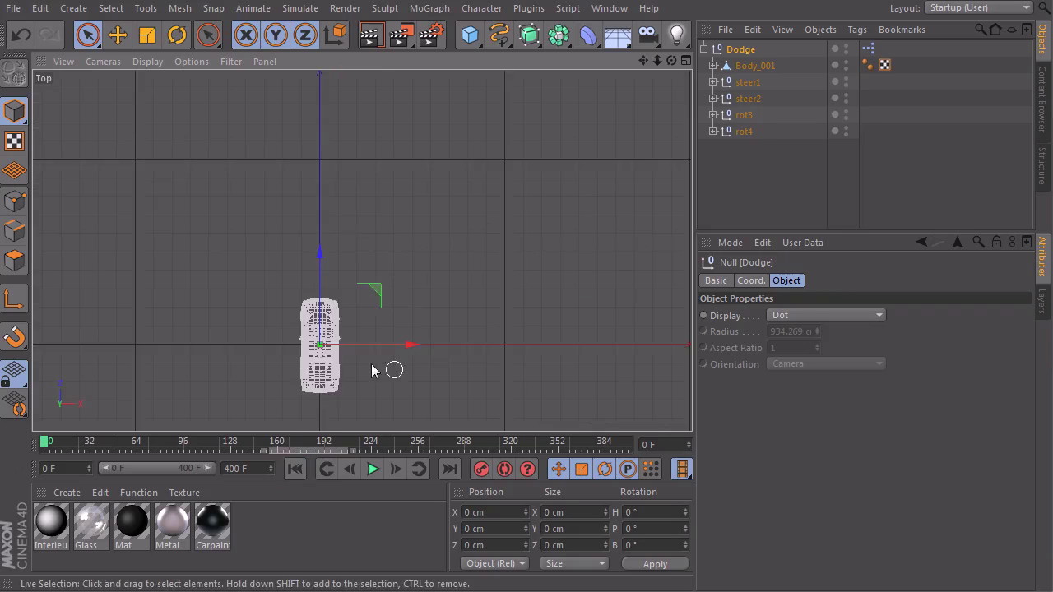
{"action": "middle_click_drag", "start_coordinate": [371, 364], "coordinate": [399, 297], "text": "alt"}
{"action": "left_click_drag", "start_coordinate": [496, 39], "coordinate": [753, 60]}
{"action": "left_click", "coordinate": [754, 59]}
{"action": "right_click_drag", "start_coordinate": [455, 260], "coordinate": [414, 261], "text": "alt"}
{"action": "middle_click_drag", "start_coordinate": [414, 261], "coordinate": [377, 292], "text": "alt"}
{"action": "left_click", "coordinate": [225, 322]}
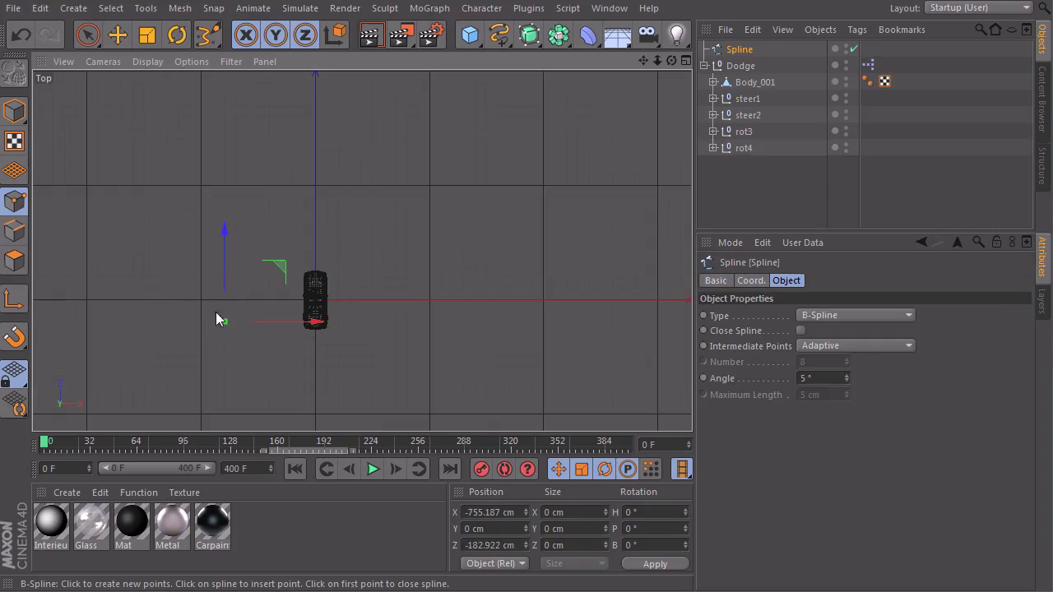
{"action": "left_click", "coordinate": [171, 184]}
{"action": "left_click_drag", "start_coordinate": [319, 132], "coordinate": [292, 146]}
{"action": "left_click", "coordinate": [557, 219]}
{"action": "middle_click_drag", "start_coordinate": [633, 278], "coordinate": [372, 247], "text": "alt"}
{"action": "left_click", "coordinate": [508, 170]}
{"action": "middle_click_drag", "start_coordinate": [446, 77], "coordinate": [472, 245], "text": "alt"}
{"action": "left_click", "coordinate": [491, 141]}
{"action": "middle_click_drag", "start_coordinate": [416, 344], "coordinate": [522, 268], "text": "alt"}
Step: Move several of the spline's control points in the Top view to reshape the bends of the path
{"action": "left_click", "coordinate": [118, 35]}
{"action": "left_click", "coordinate": [164, 206]}
{"action": "left_click_drag", "start_coordinate": [218, 158], "coordinate": [295, 127]}
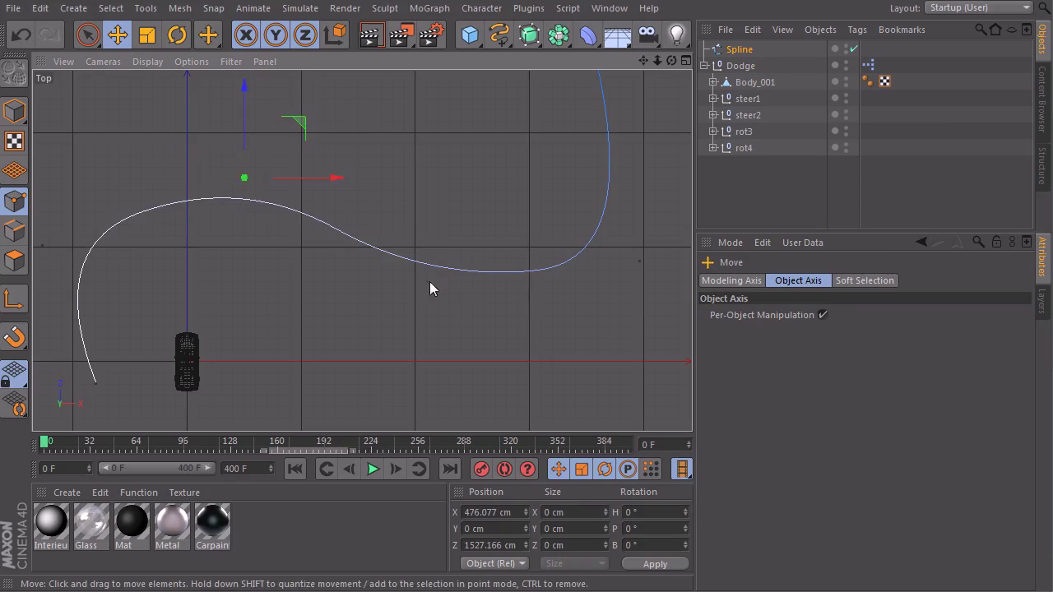
{"action": "left_click", "coordinate": [429, 282]}
{"action": "left_click_drag", "start_coordinate": [482, 227], "coordinate": [484, 255]}
{"action": "left_click", "coordinate": [654, 258]}
{"action": "left_click_drag", "start_coordinate": [666, 266], "coordinate": [635, 266]}
{"action": "left_click", "coordinate": [370, 307]}
Step: Return to the Perspective view and set the spline's Intermediate Points to Uniform
{"action": "middle_click_drag", "start_coordinate": [382, 276], "coordinate": [385, 296], "text": "alt"}
{"action": "left_click_drag", "start_coordinate": [385, 303], "coordinate": [191, 234], "text": "alt"}
{"action": "key", "text": "F1"}
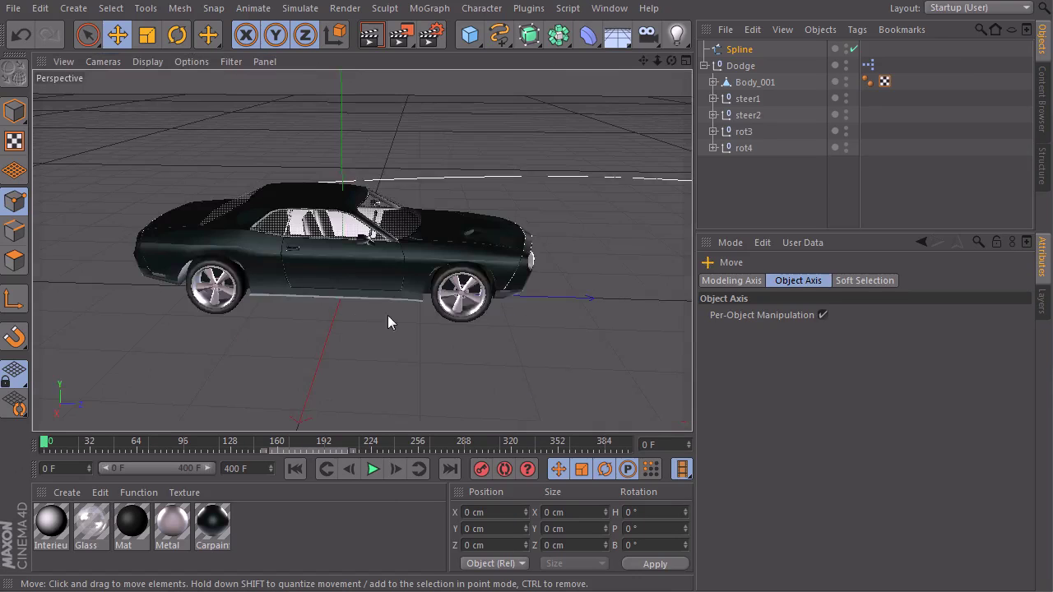
{"action": "middle_click_drag", "start_coordinate": [461, 311], "coordinate": [374, 301], "text": "alt"}
{"action": "left_click_drag", "start_coordinate": [373, 302], "coordinate": [567, 260], "text": "alt"}
{"action": "right_click_drag", "start_coordinate": [567, 260], "coordinate": [455, 282], "text": "alt"}
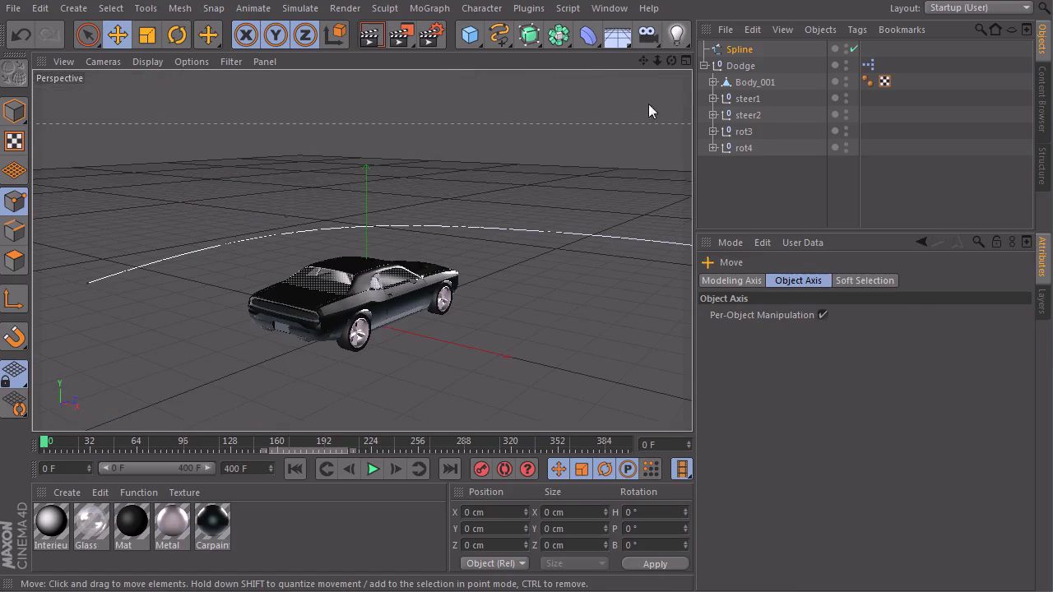
{"action": "left_click", "coordinate": [739, 50]}
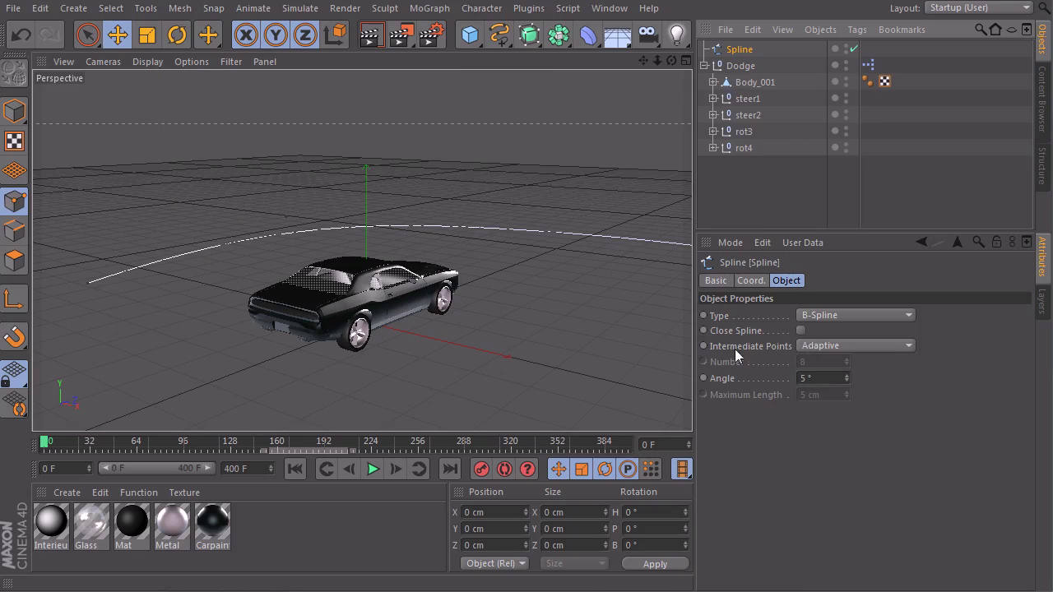
{"action": "left_click", "coordinate": [843, 346]}
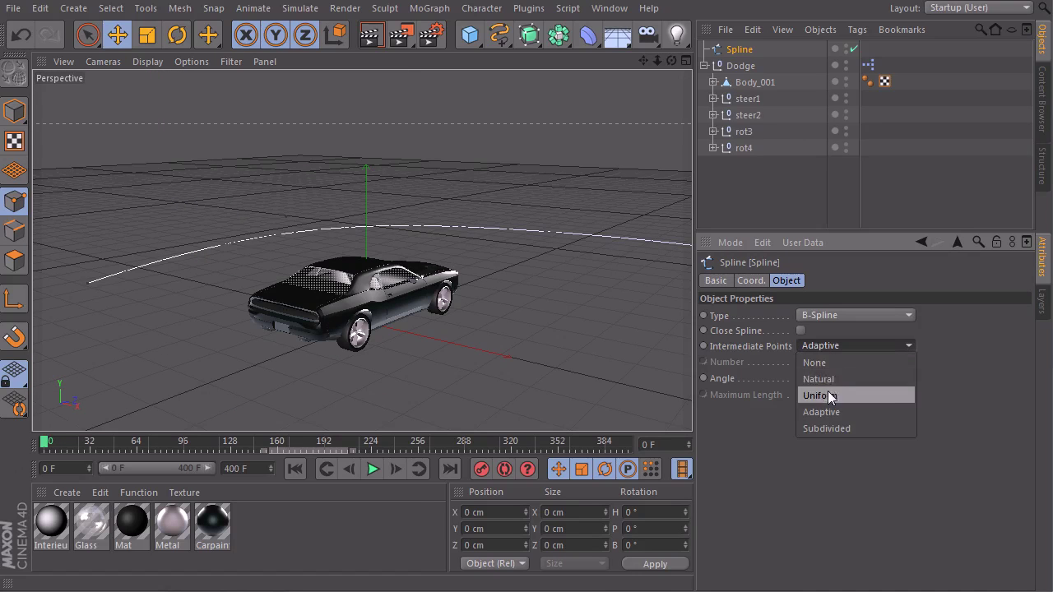
{"action": "left_click", "coordinate": [830, 396]}
{"action": "left_click", "coordinate": [718, 179]}
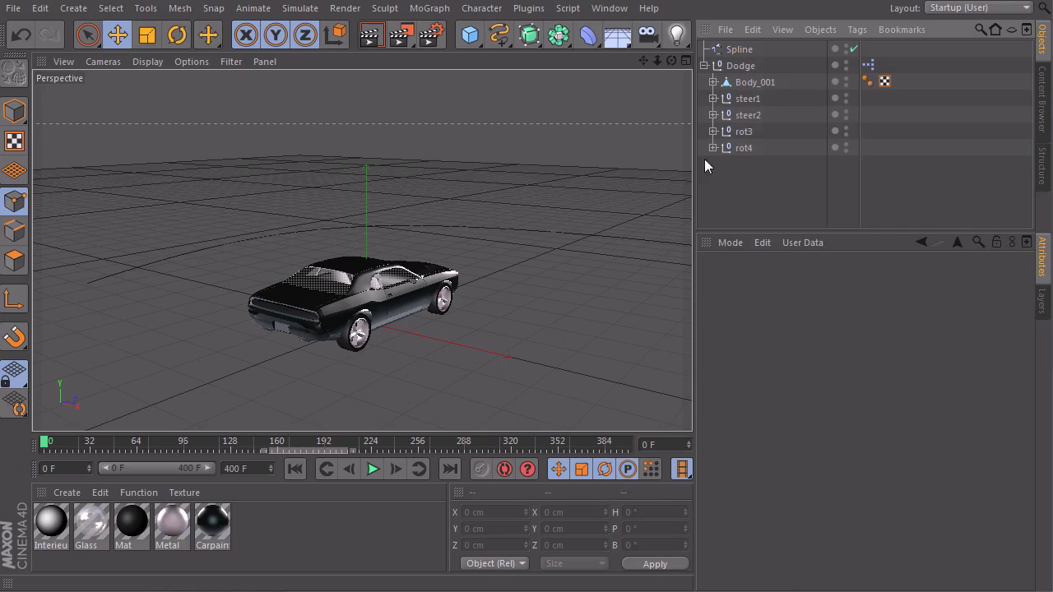
Step: Add an Align to Spline tag to the Dodge null and assign Spline as its Spline Path
{"action": "left_click", "coordinate": [740, 65]}
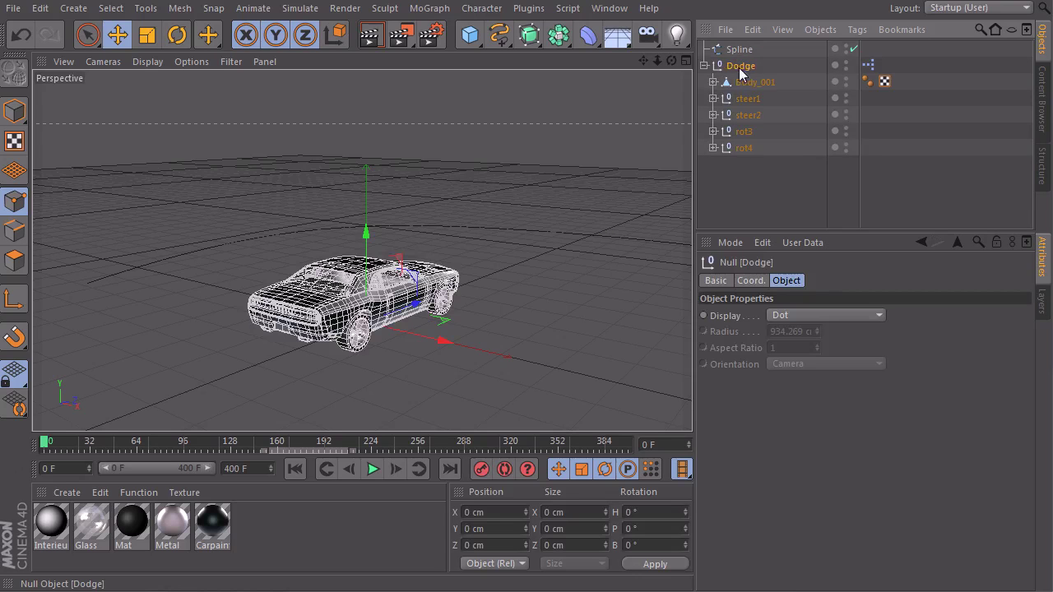
{"action": "right_click", "coordinate": [742, 66]}
{"action": "mouse_move", "coordinate": [811, 76]}
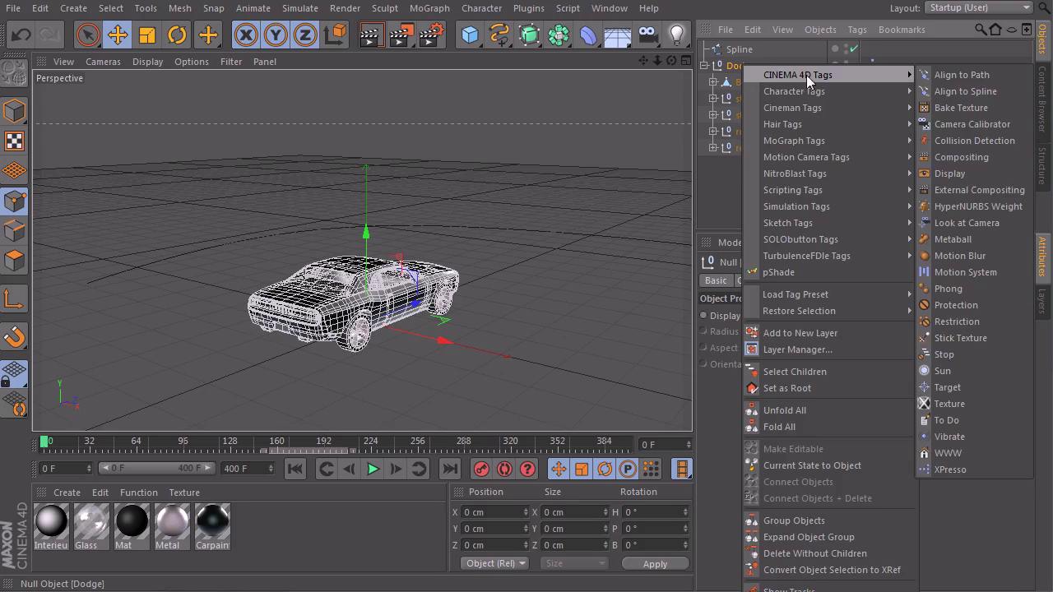
{"action": "left_click", "coordinate": [966, 91]}
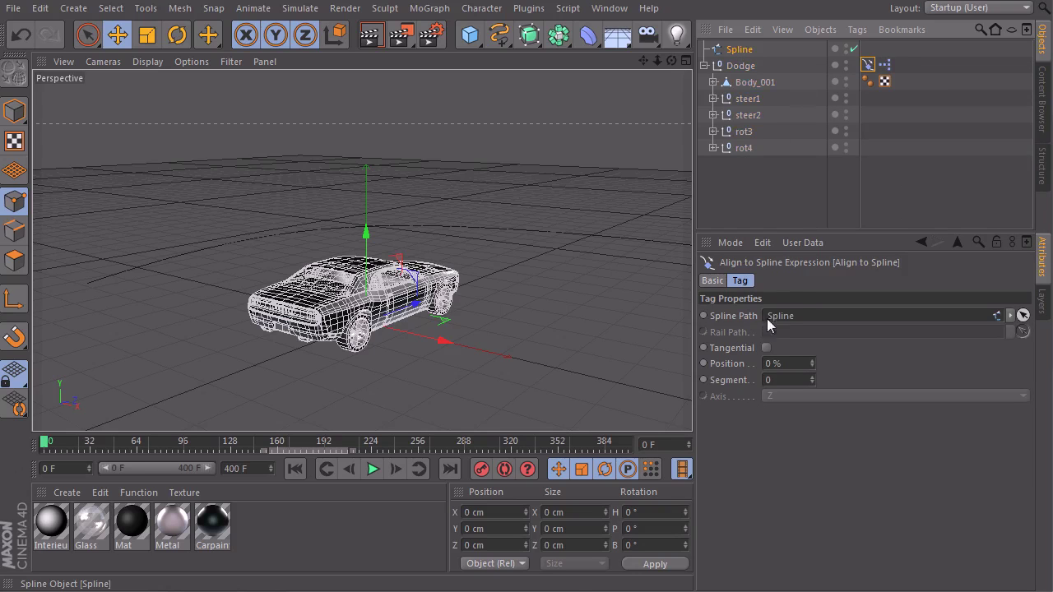
{"action": "left_click_drag", "start_coordinate": [773, 317], "coordinate": [776, 321]}
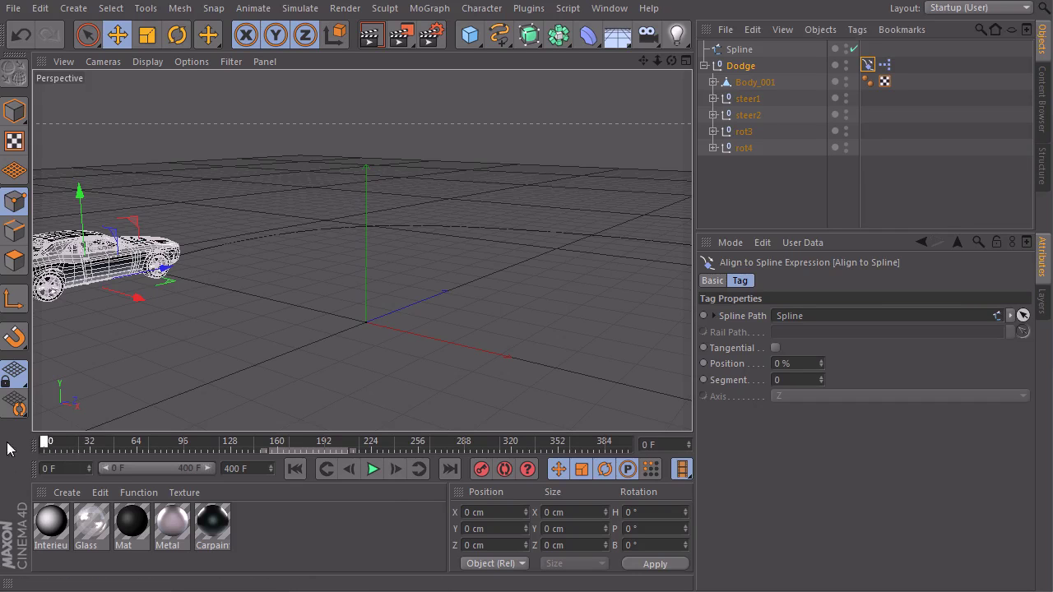
Step: Keyframe the Align to Spline Position at 0% on frame 0 and 100% on frame 400, and return to the start
{"action": "left_click", "coordinate": [704, 363], "text": "ctrl"}
{"action": "left_click_drag", "start_coordinate": [469, 443], "coordinate": [530, 444]}
{"action": "double_click", "coordinate": [786, 368]}
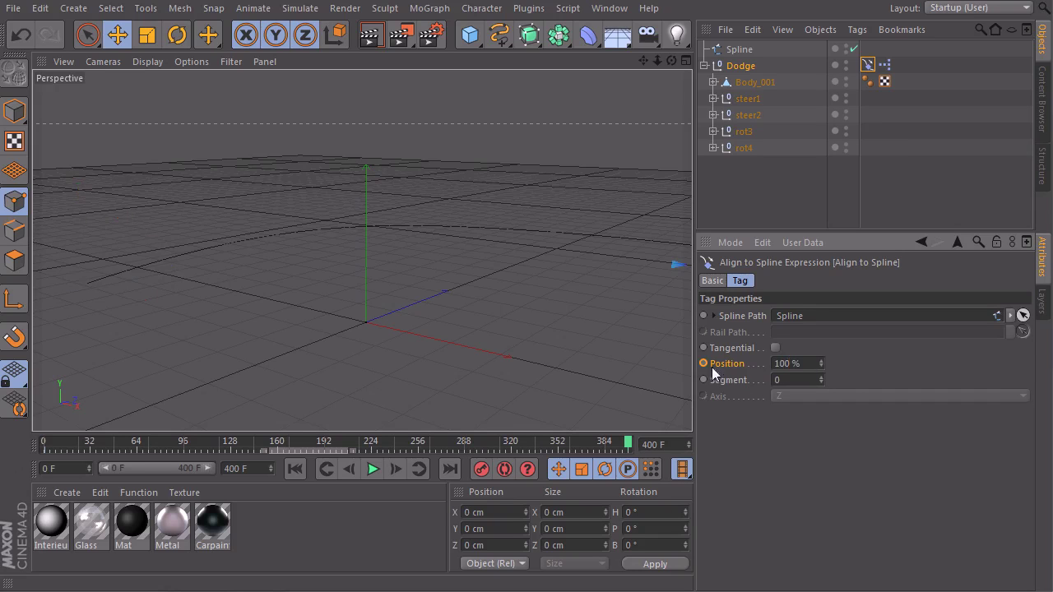
{"action": "left_click", "coordinate": [297, 469]}
Step: Play the animation to check the Dodge's movement along the spline, and rewind to frame 0
{"action": "scroll", "coordinate": [462, 315], "scroll_direction": "up", "scroll_amount": 6}
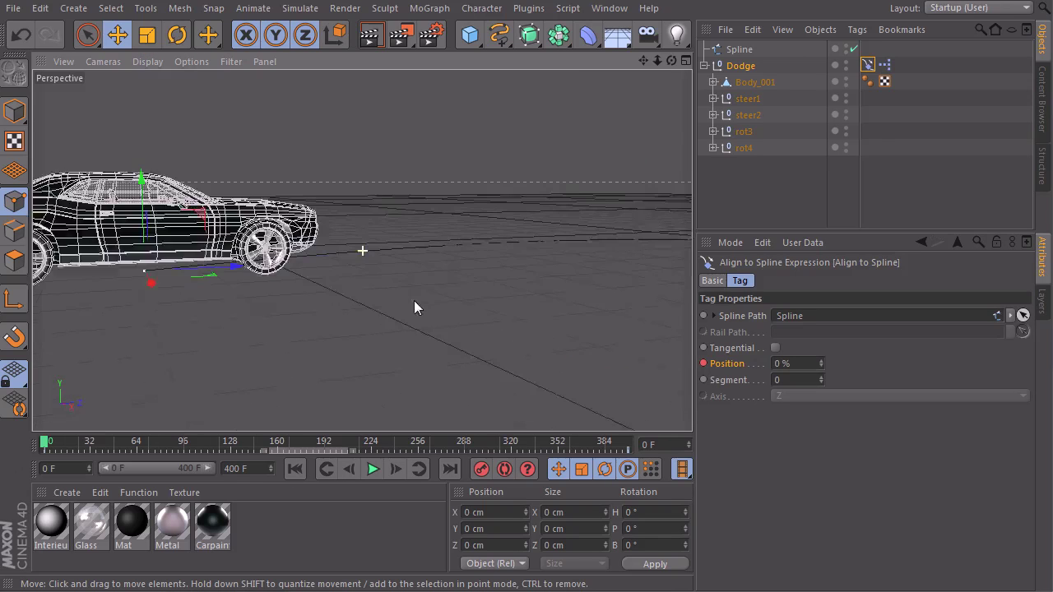
{"action": "left_click", "coordinate": [778, 193]}
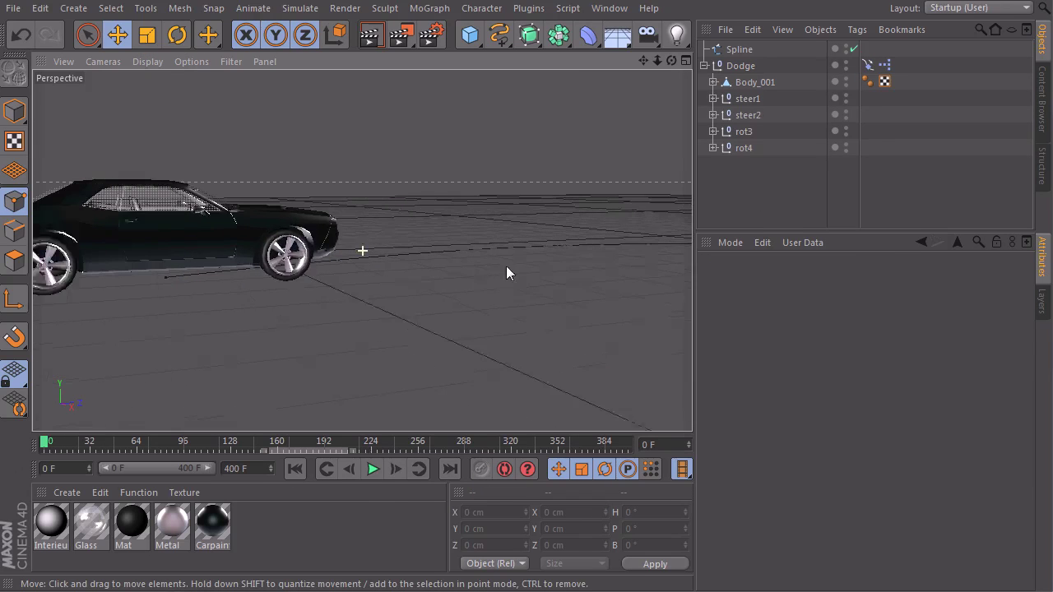
{"action": "left_click", "coordinate": [372, 469]}
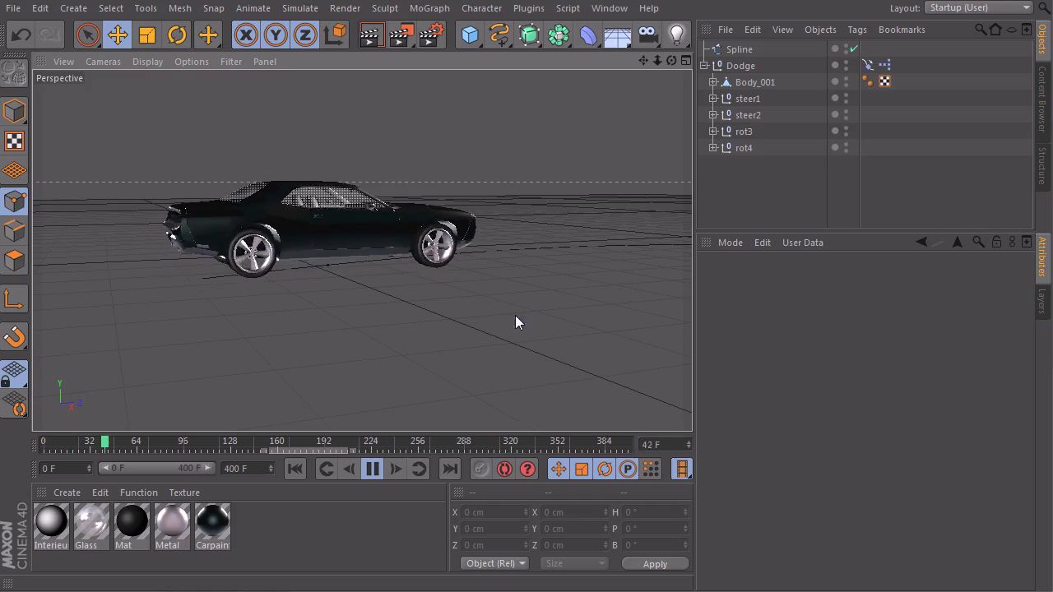
{"action": "left_click", "coordinate": [371, 470]}
{"action": "left_click", "coordinate": [298, 470]}
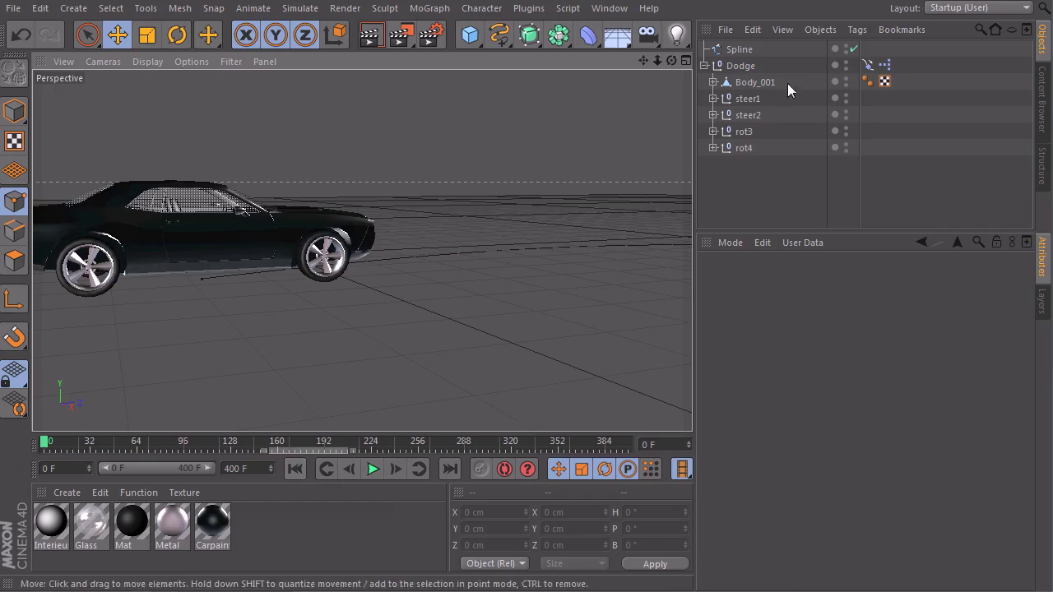
Step: Enable Tangential in the Dodge's Align to Spline tag
{"action": "left_click", "coordinate": [868, 65]}
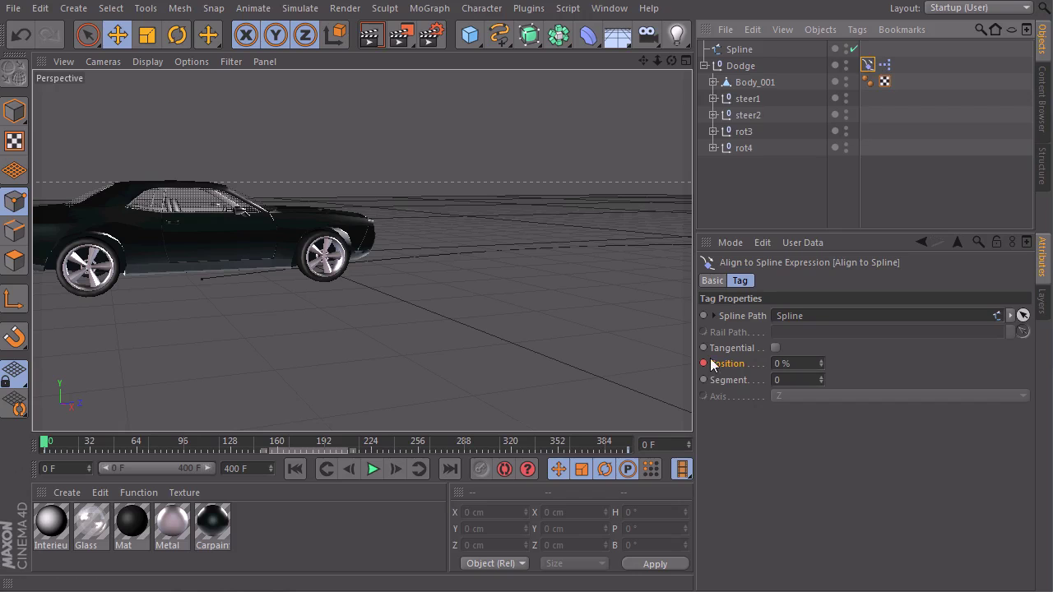
{"action": "left_click", "coordinate": [775, 347]}
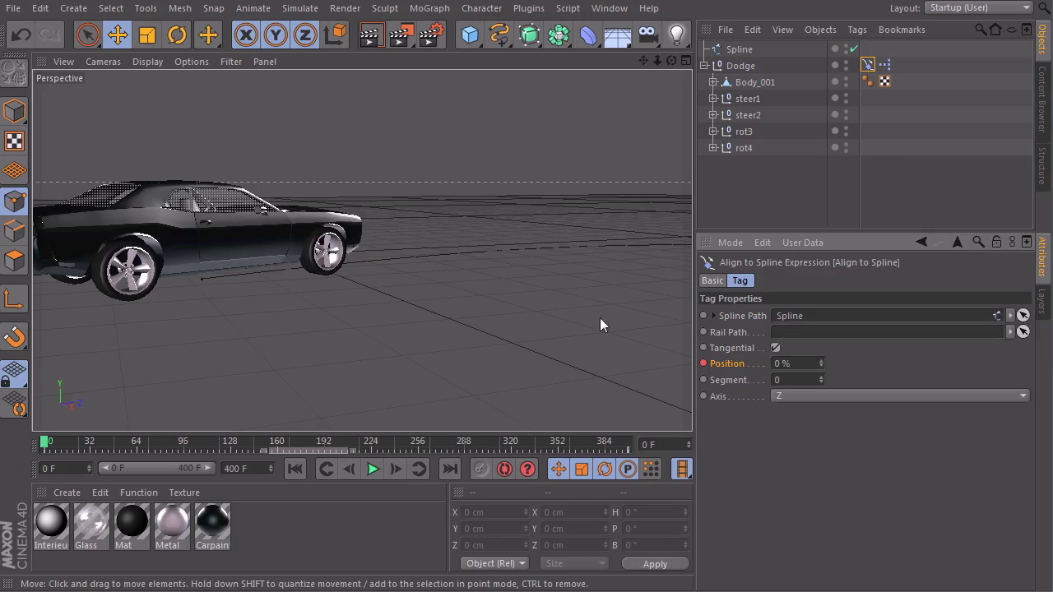
{"action": "left_click_drag", "start_coordinate": [269, 252], "coordinate": [367, 320], "text": "alt"}
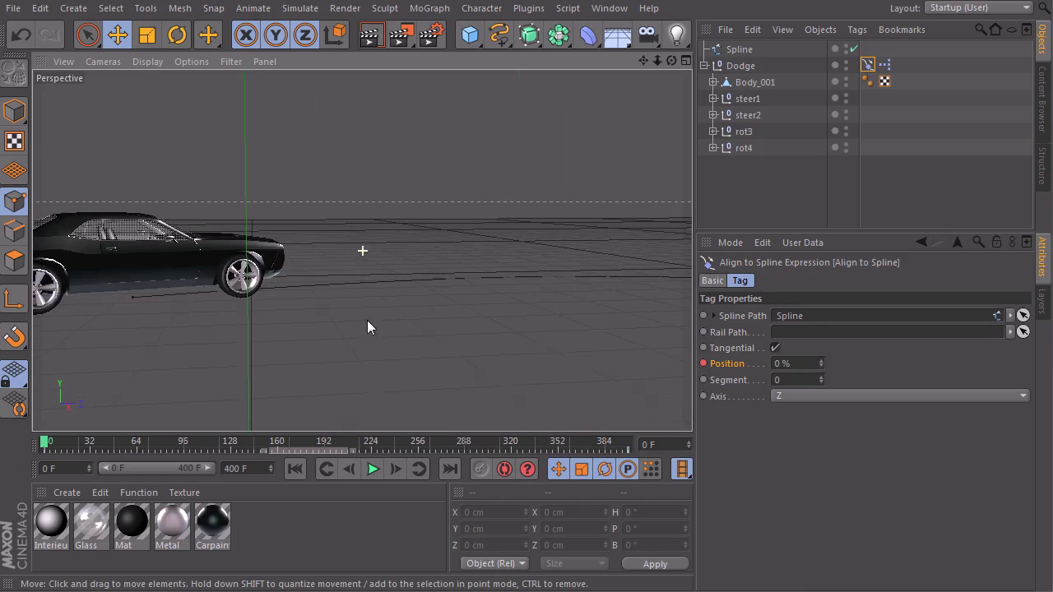
Step: Play the animation in stretches from different viewing angles to check the wheels and the car's alignment to the path
{"action": "left_click", "coordinate": [372, 469]}
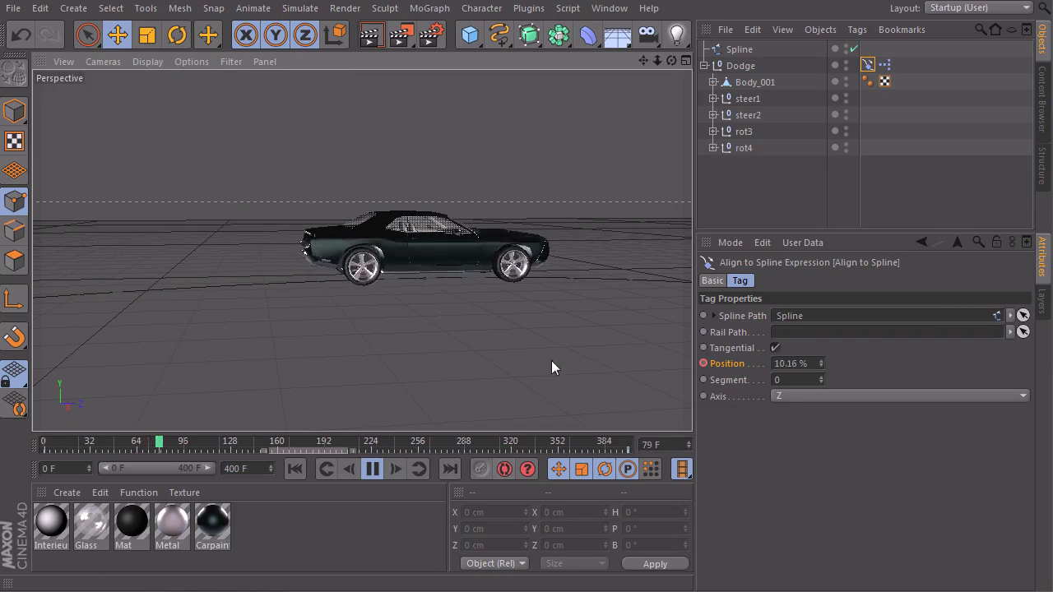
{"action": "left_click", "coordinate": [373, 469]}
{"action": "left_click_drag", "start_coordinate": [581, 257], "coordinate": [1052, 280], "text": "alt"}
{"action": "left_click", "coordinate": [375, 469]}
{"action": "left_click", "coordinate": [372, 471]}
{"action": "left_click_drag", "start_coordinate": [362, 312], "coordinate": [505, 451], "text": "alt"}
{"action": "left_click", "coordinate": [372, 468]}
{"action": "left_click", "coordinate": [372, 469]}
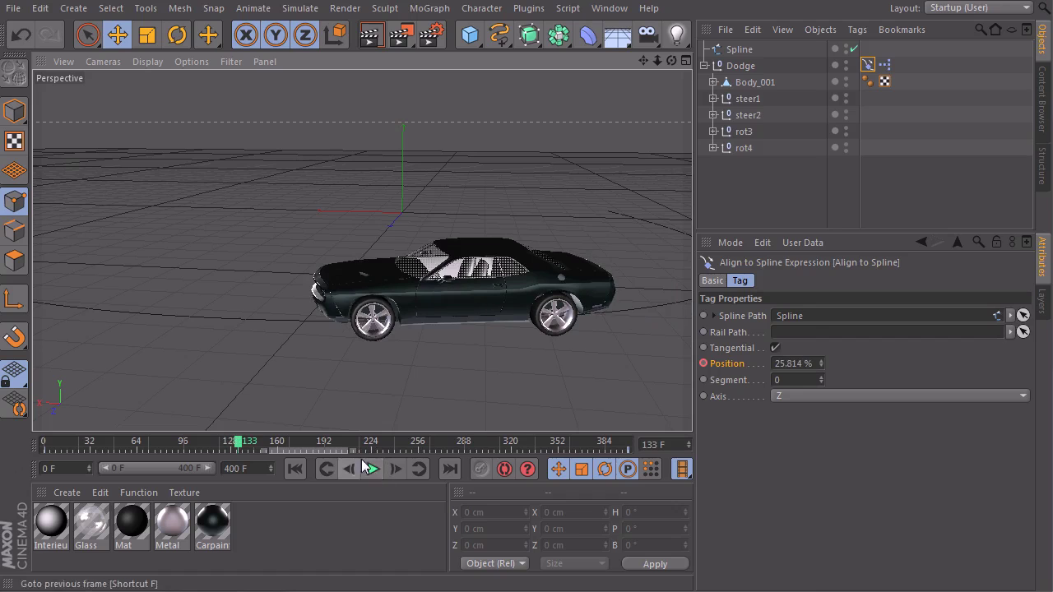
Step: Show the Dodge's Position F-curve in the Timeline and add a key on it at about frame 144 and 30%
{"action": "key", "text": "shift+F3"}
{"action": "left_click_drag", "start_coordinate": [254, 25], "coordinate": [615, 52]}
{"action": "left_click", "coordinate": [176, 151]}
{"action": "right_click_drag", "start_coordinate": [645, 206], "coordinate": [263, 283], "text": "alt"}
{"action": "right_click_drag", "start_coordinate": [677, 252], "coordinate": [278, 278], "text": "alt"}
{"action": "right_click_drag", "start_coordinate": [707, 235], "coordinate": [336, 260], "text": "alt"}
{"action": "right_click_drag", "start_coordinate": [774, 230], "coordinate": [515, 246], "text": "alt"}
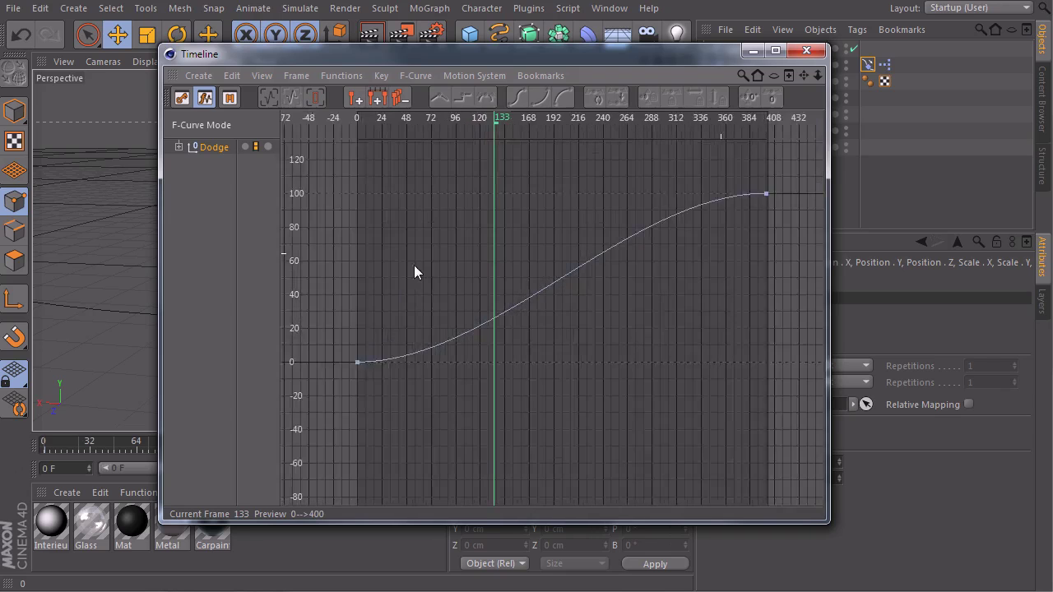
{"action": "right_click_drag", "start_coordinate": [645, 216], "coordinate": [601, 271], "text": "alt"}
{"action": "right_click_drag", "start_coordinate": [526, 296], "coordinate": [696, 238], "text": "alt"}
{"action": "left_click", "coordinate": [595, 276]}
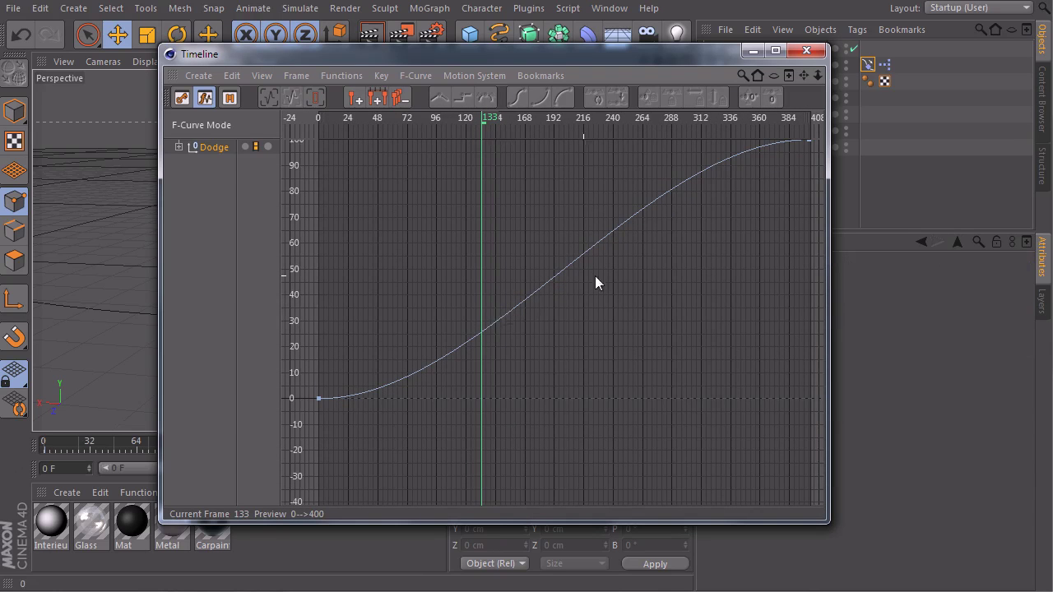
{"action": "left_click", "coordinate": [495, 321], "text": "ctrl"}
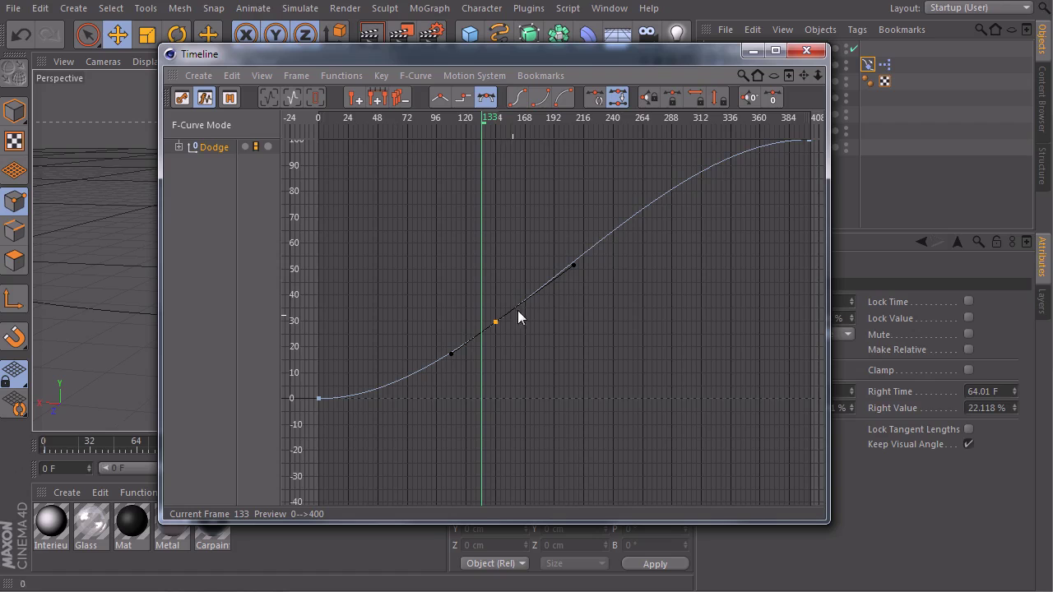
Step: Add a second key at about frame 217 and 35%, lower the first key to 26.692% at frame 139, flatten its tangents, and close the Timeline
{"action": "left_click", "coordinate": [594, 245], "text": "ctrl"}
{"action": "left_click_drag", "start_coordinate": [594, 244], "coordinate": [564, 310]}
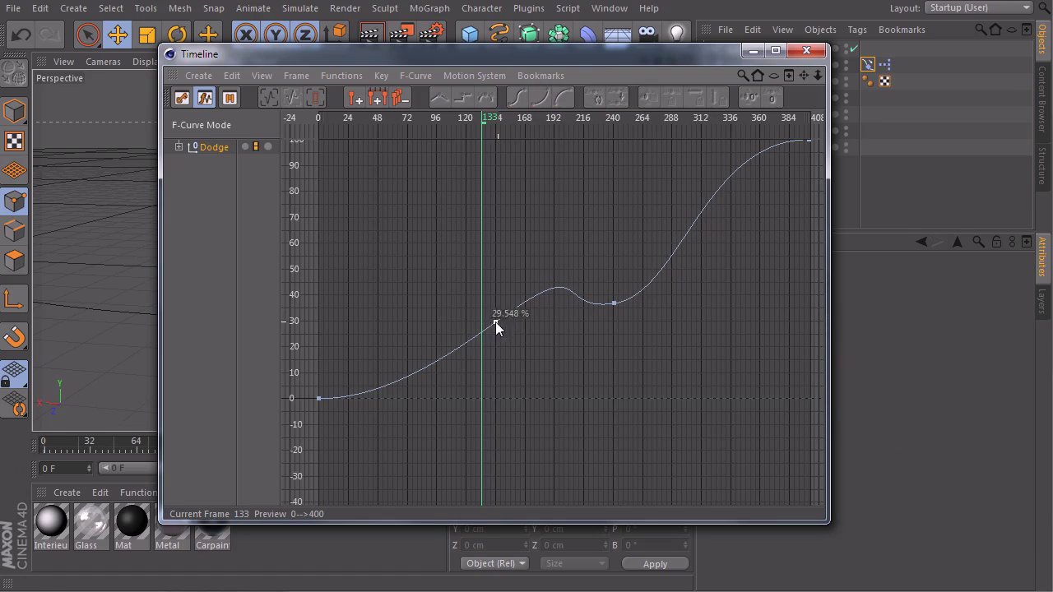
{"action": "left_click", "coordinate": [495, 321]}
{"action": "left_click_drag", "start_coordinate": [573, 271], "coordinate": [528, 318]}
{"action": "left_click_drag", "start_coordinate": [611, 302], "coordinate": [488, 329]}
{"action": "left_click", "coordinate": [511, 307]}
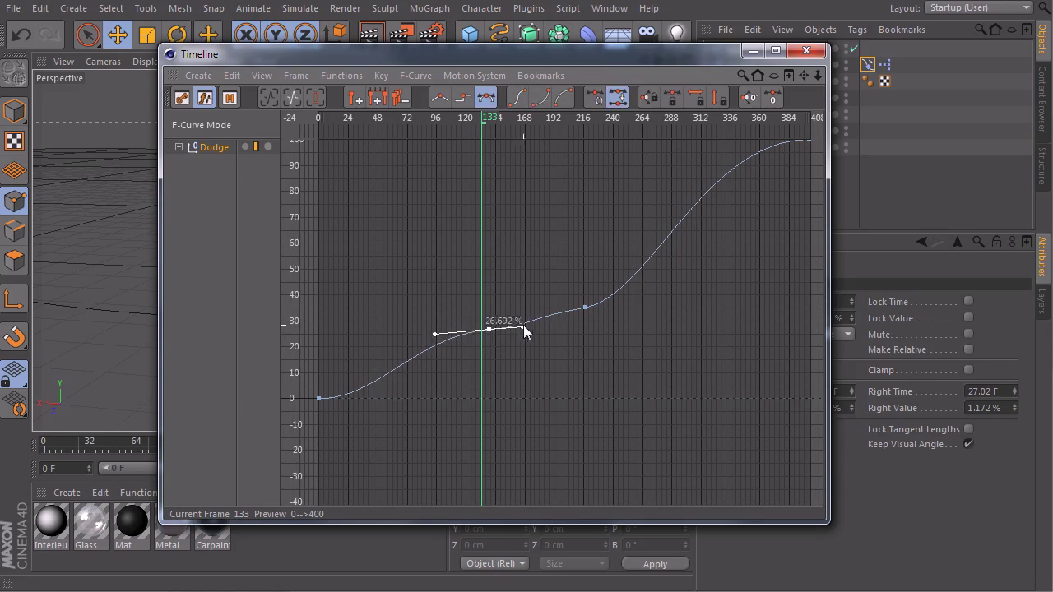
{"action": "left_click", "coordinate": [810, 51]}
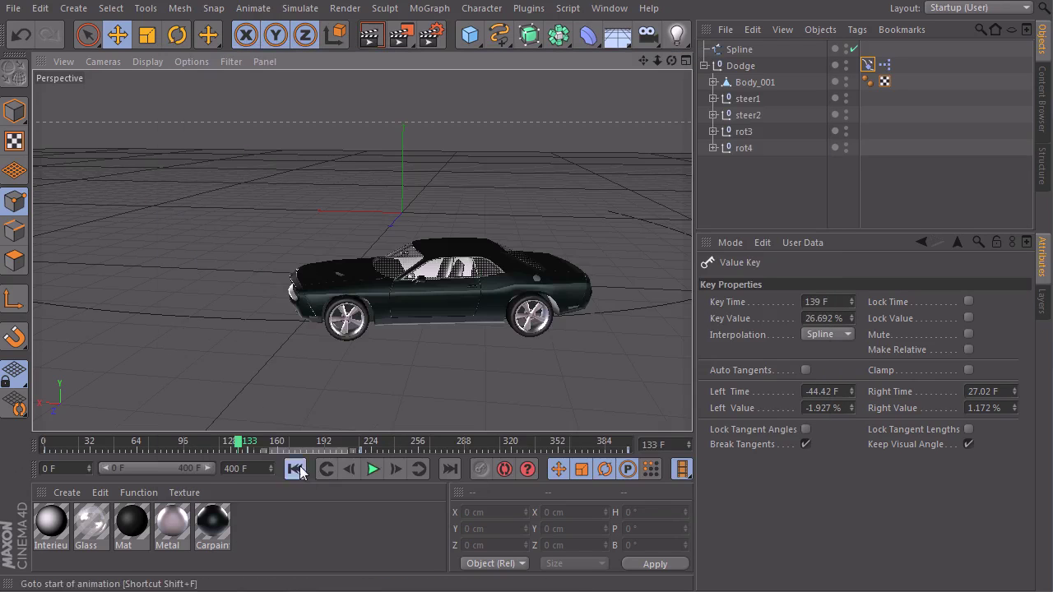
Step: Play the animation from frame 0 to check the Dodge's changed speed along the spline, and rewind to the start
{"action": "left_click", "coordinate": [294, 469]}
{"action": "left_click", "coordinate": [372, 469]}
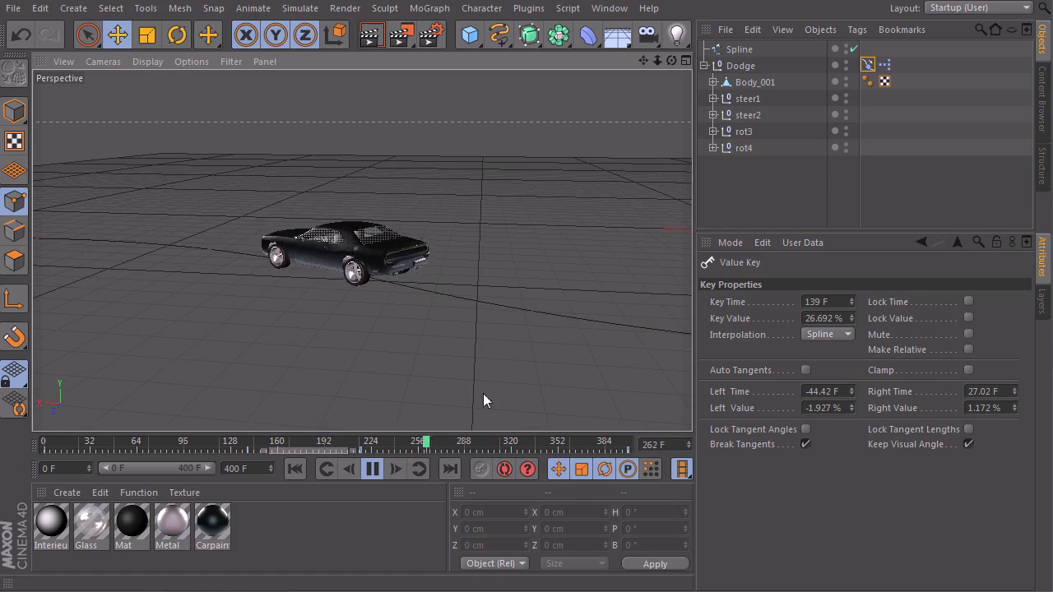
{"action": "left_click", "coordinate": [373, 468]}
{"action": "left_click", "coordinate": [294, 469]}
Step: Delete the Spline object and the Dodge's Align to Spline tag
{"action": "left_click_drag", "start_coordinate": [199, 319], "coordinate": [518, 312], "text": "alt"}
{"action": "right_click_drag", "start_coordinate": [313, 280], "coordinate": [469, 268], "text": "alt"}
{"action": "left_click", "coordinate": [742, 48]}
{"action": "key", "text": "Delete"}
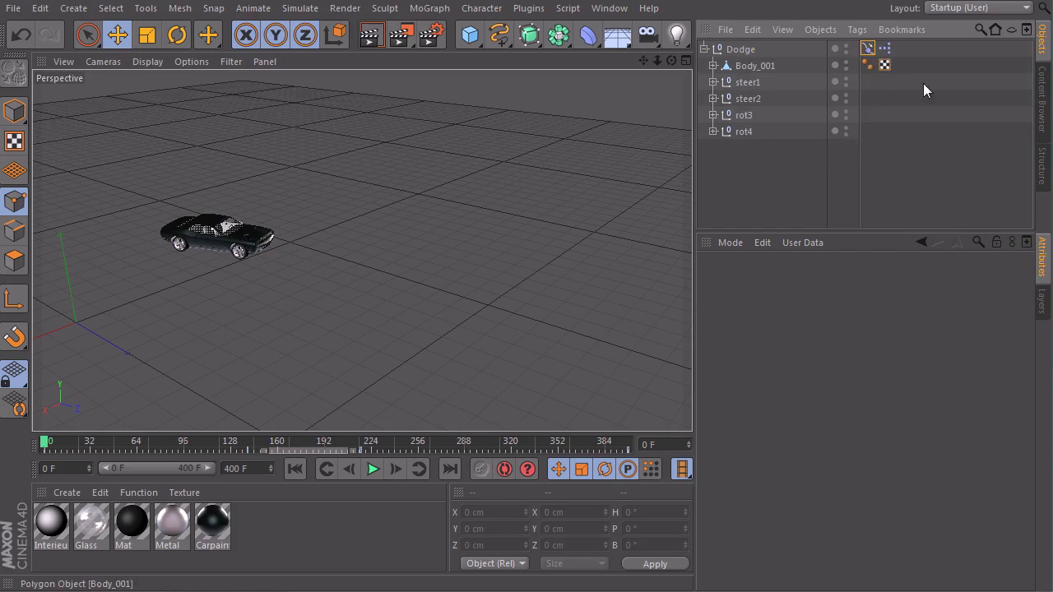
{"action": "left_click", "coordinate": [868, 47]}
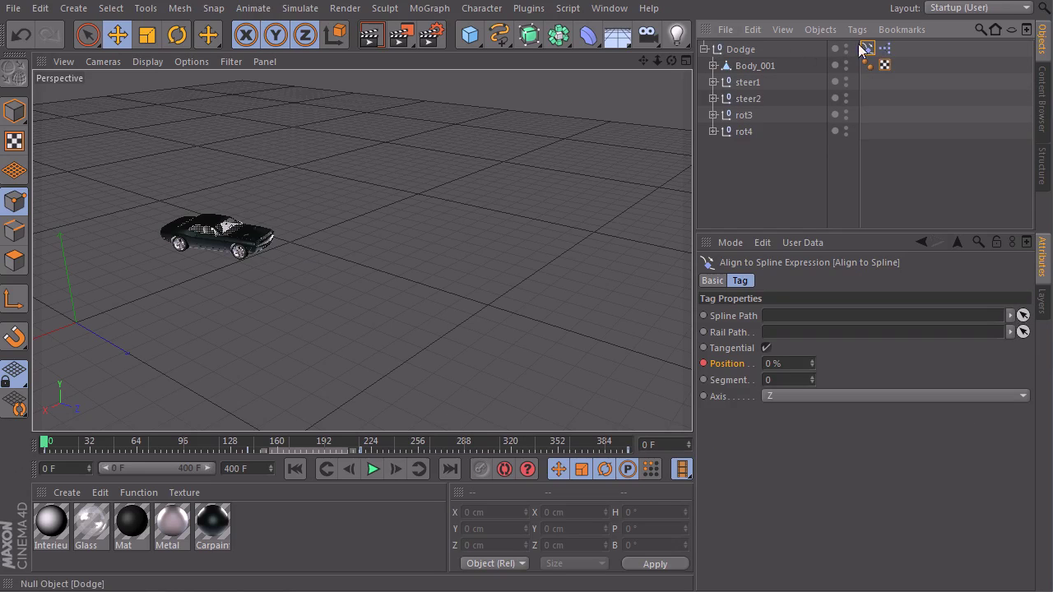
{"action": "key", "text": "Delete"}
Step: In Model mode, reset the Dodge null's X and Z position to 0 cm and its heading to 0°
{"action": "left_click", "coordinate": [736, 49]}
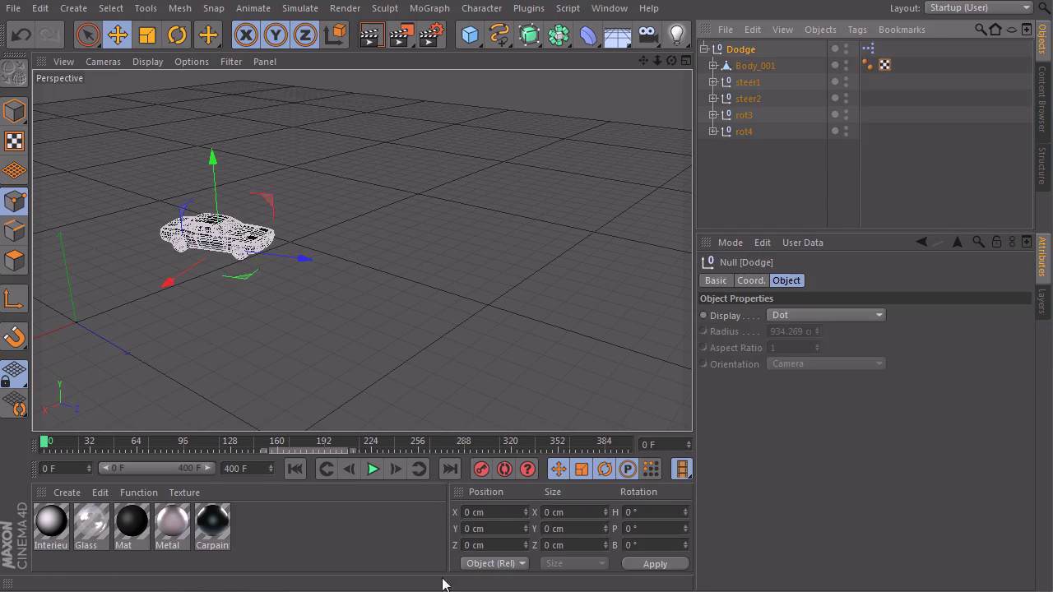
{"action": "left_click", "coordinate": [15, 111]}
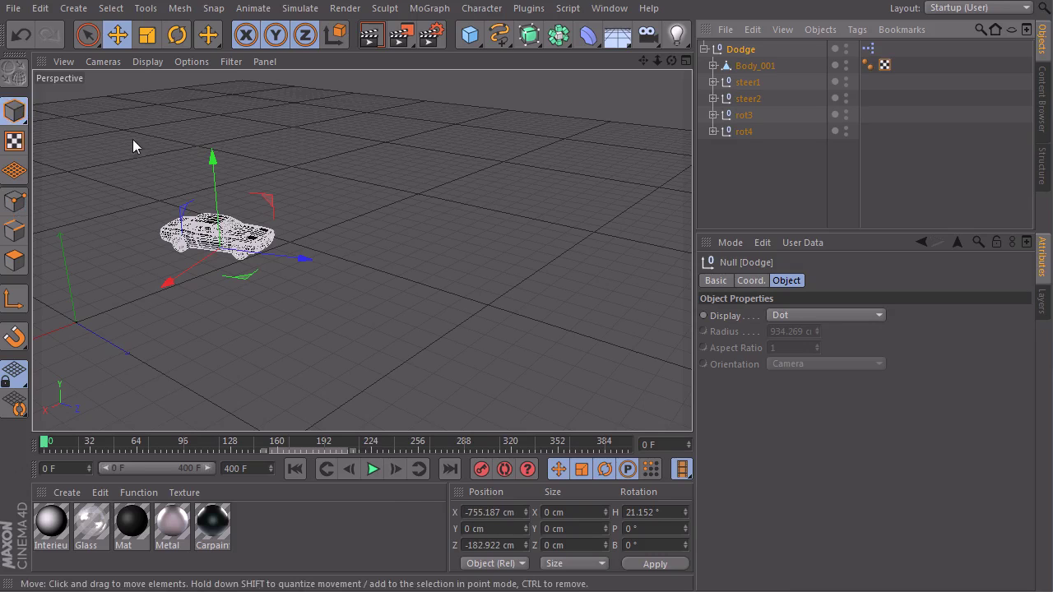
{"action": "double_click", "coordinate": [470, 512]}
{"action": "type", "text": "0"}
{"action": "double_click", "coordinate": [510, 544]}
{"action": "type", "text": "0"}
{"action": "key", "text": "Return"}
{"action": "key", "text": "Return"}
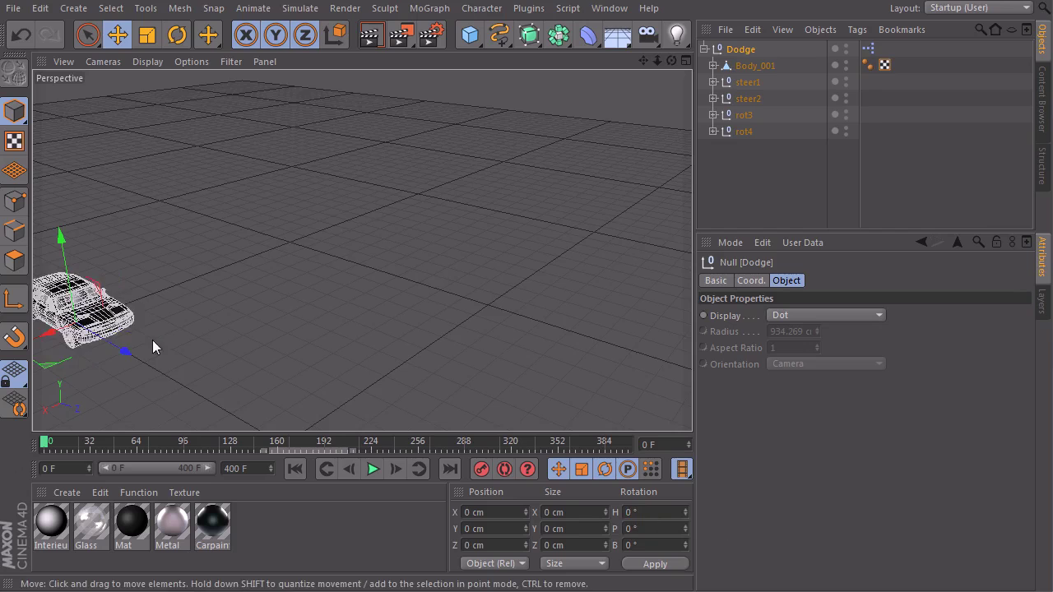
Step: Try tilting Body_001 with the Rotate tool to about H -25.7°, P -93.3°, B -25.7°, and undo the rotation
{"action": "middle_click_drag", "start_coordinate": [152, 340], "coordinate": [466, 272], "text": "alt"}
{"action": "left_click_drag", "start_coordinate": [349, 251], "coordinate": [377, 237], "text": "alt"}
{"action": "right_click_drag", "start_coordinate": [376, 237], "coordinate": [562, 221], "text": "alt"}
{"action": "middle_click_drag", "start_coordinate": [562, 222], "coordinate": [505, 262], "text": "alt"}
{"action": "left_click_drag", "start_coordinate": [353, 183], "coordinate": [341, 199], "text": "alt"}
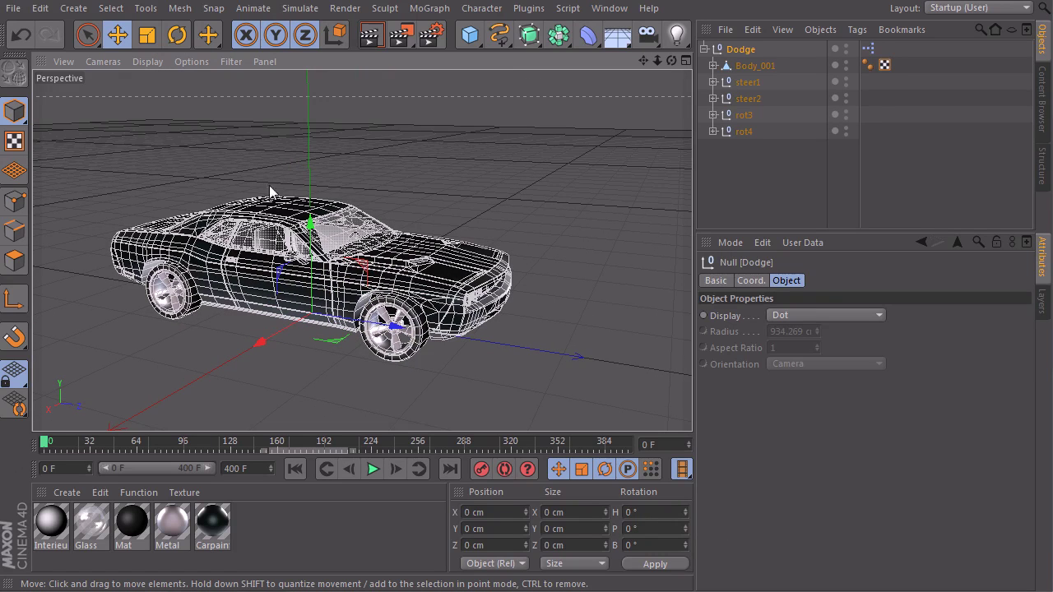
{"action": "left_click", "coordinate": [529, 258]}
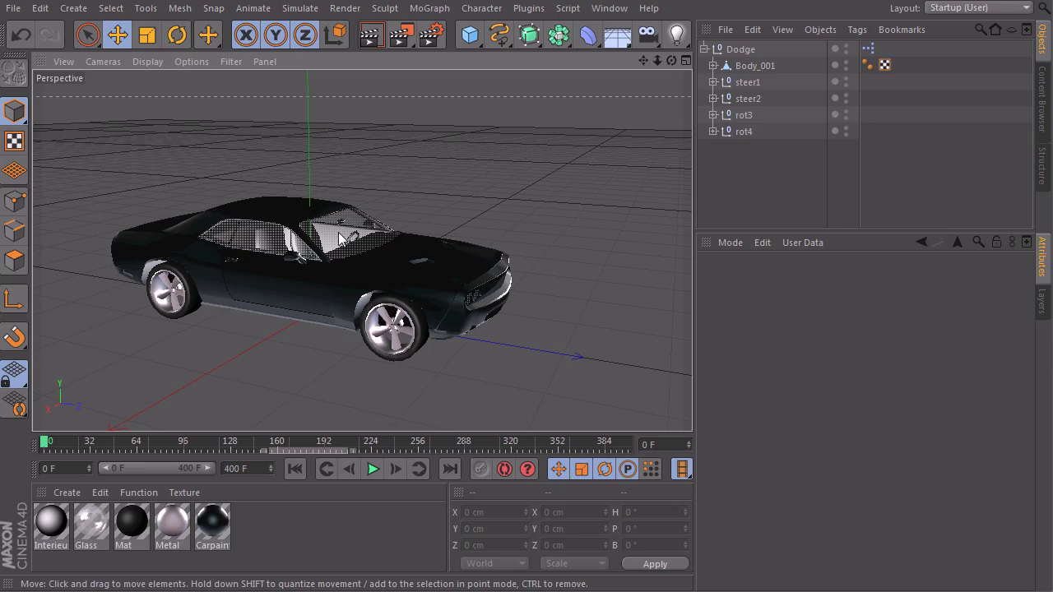
{"action": "left_click", "coordinate": [757, 66]}
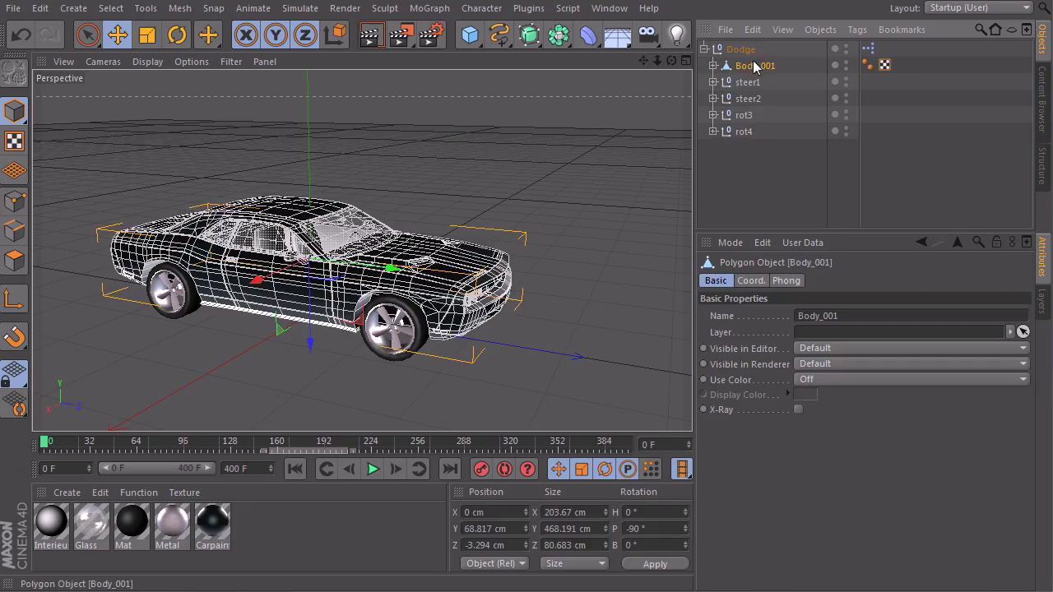
{"action": "key", "text": "r"}
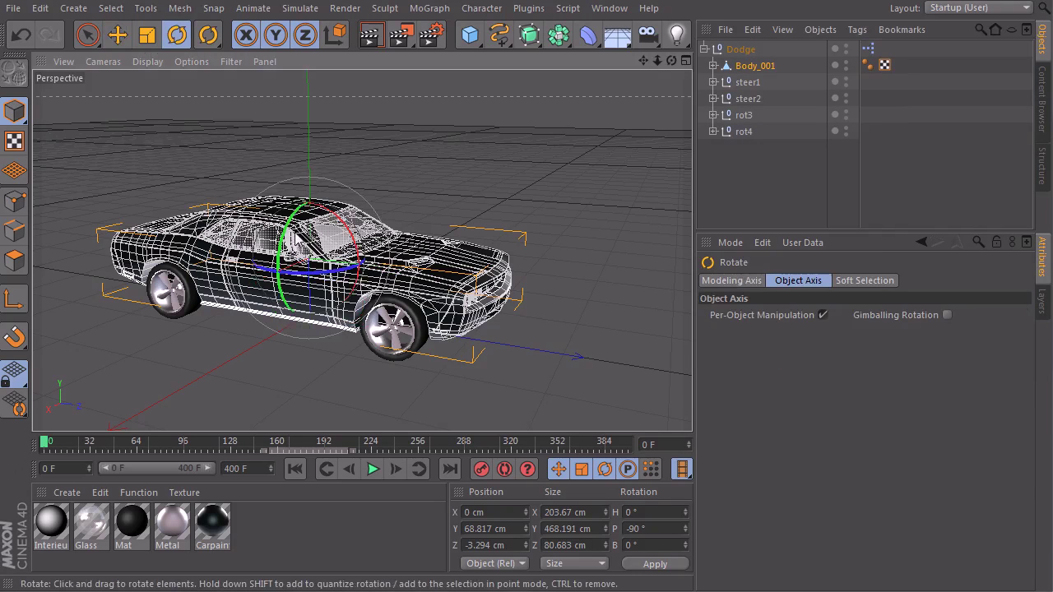
{"action": "left_click_drag", "start_coordinate": [286, 233], "coordinate": [335, 294]}
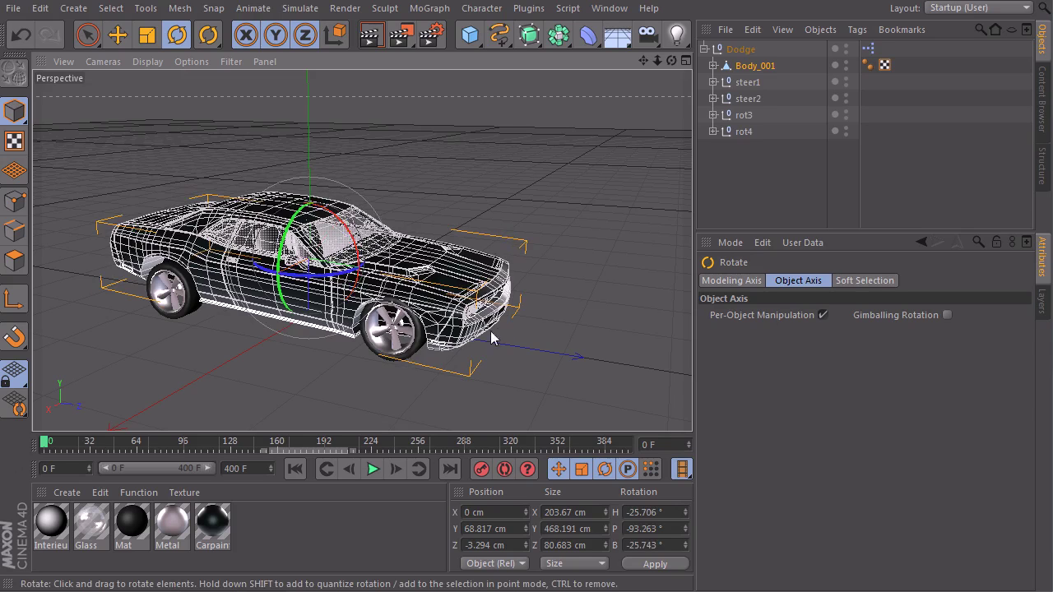
{"action": "key", "text": "ctrl+z"}
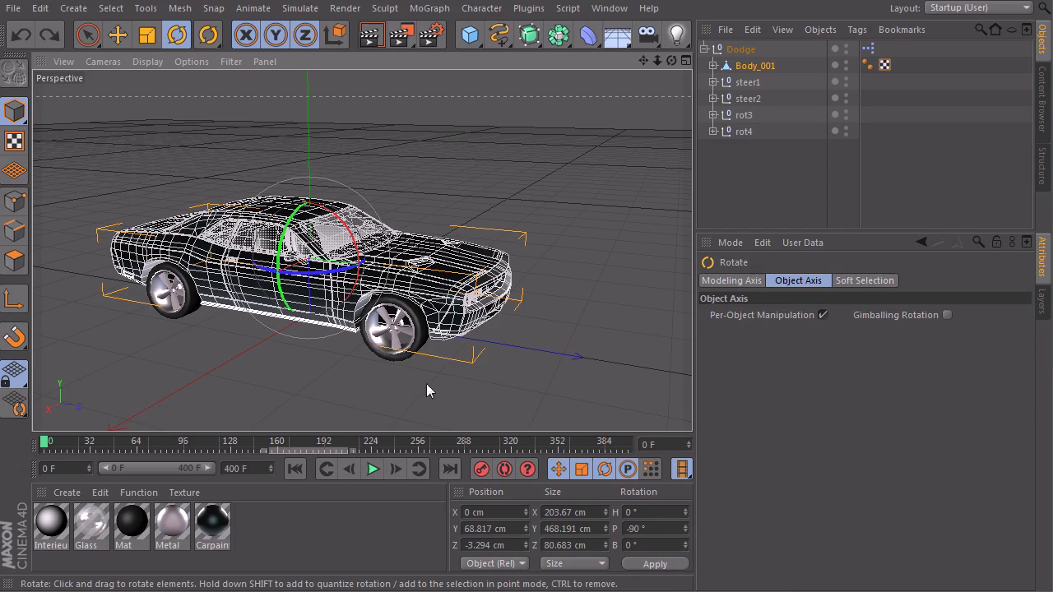